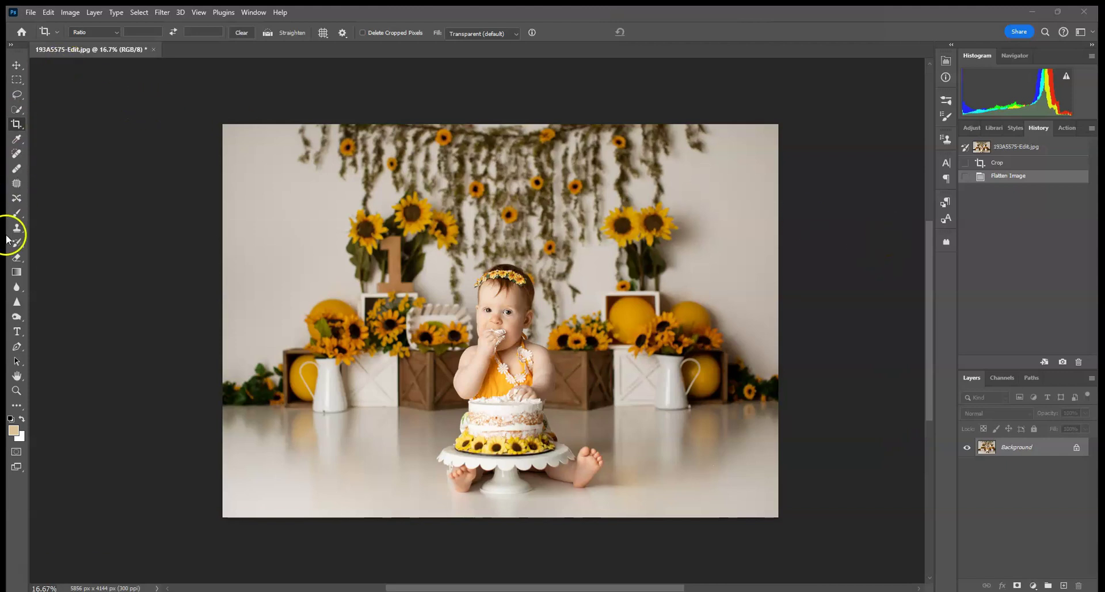
# Pick the TwinkleLightBrush1 brush at 5000 px and show the TwinkleLightActionCTR action set.
pyautogui.click(14, 217)
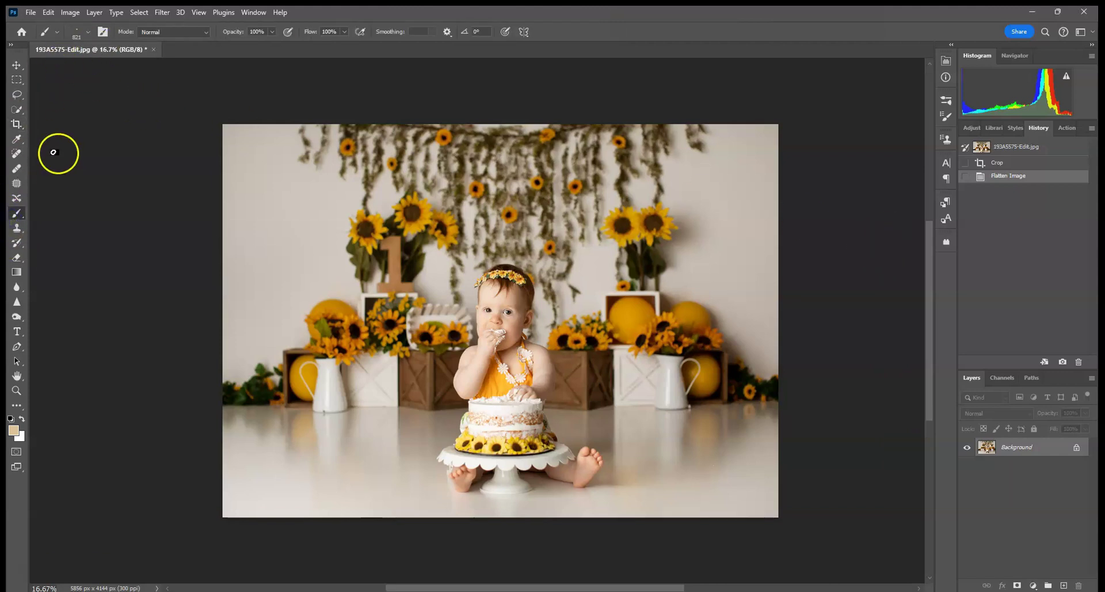
pyautogui.click(88, 32)
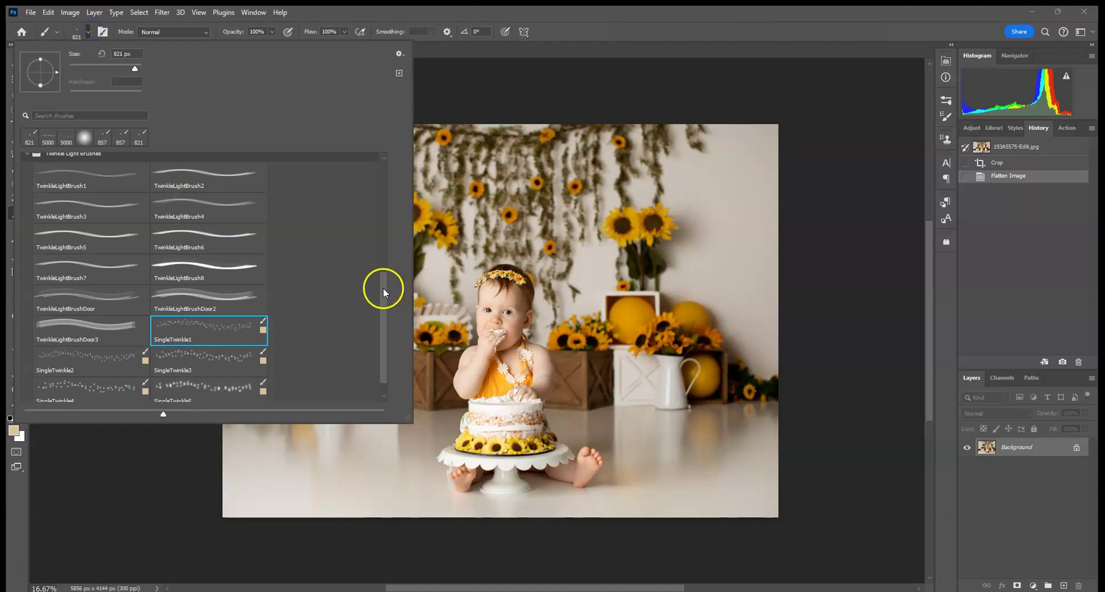
pyautogui.scroll(-2, 383, 288)
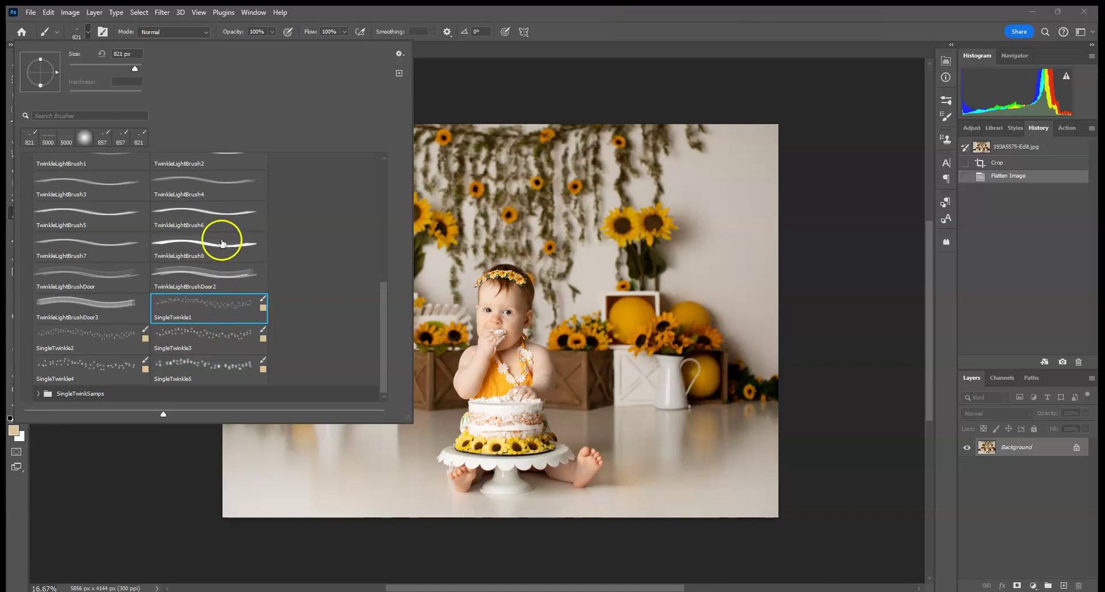
pyautogui.click(81, 166)
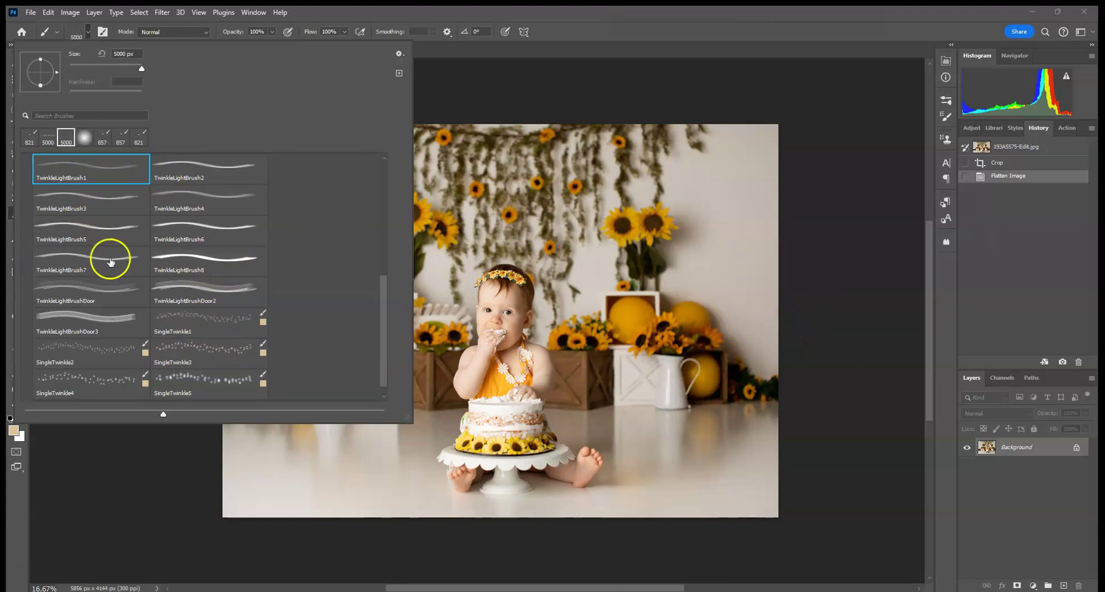
pyautogui.scroll(-1, 302, 291)
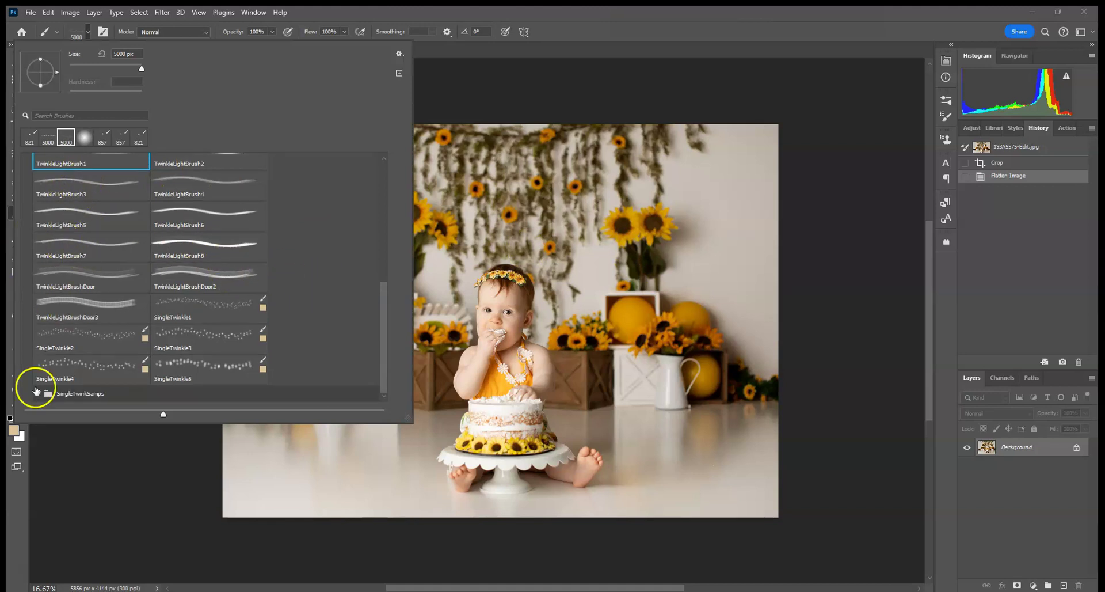
pyautogui.click(582, 10)
pyautogui.click(1062, 129)
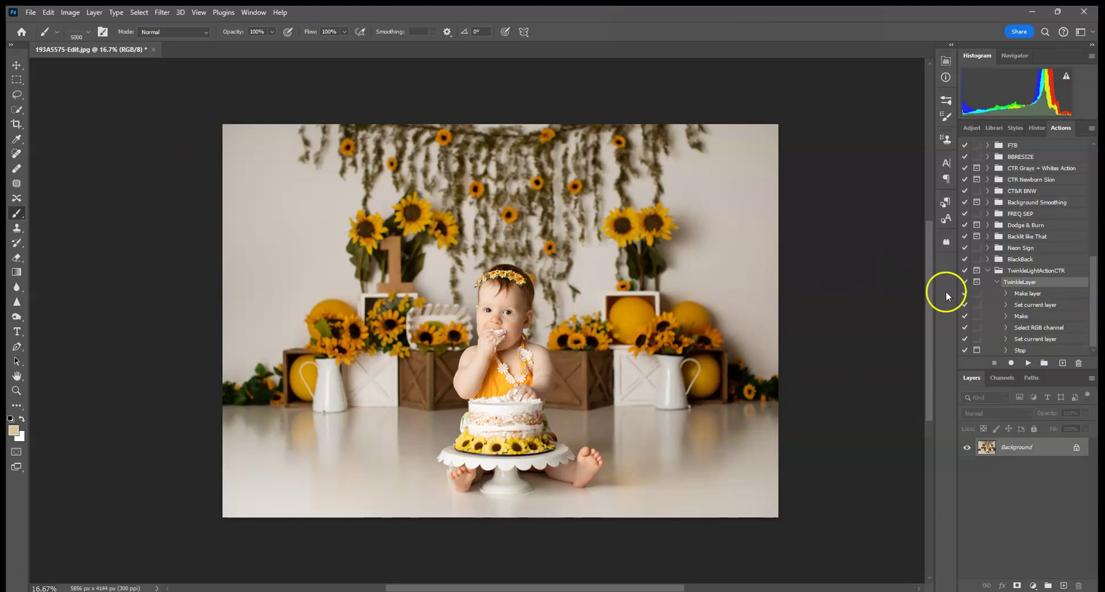
# Play the TwinkleLayer action and continue past its message to get a masked Hard Light Twinkle layer.
pyautogui.click(1028, 363)
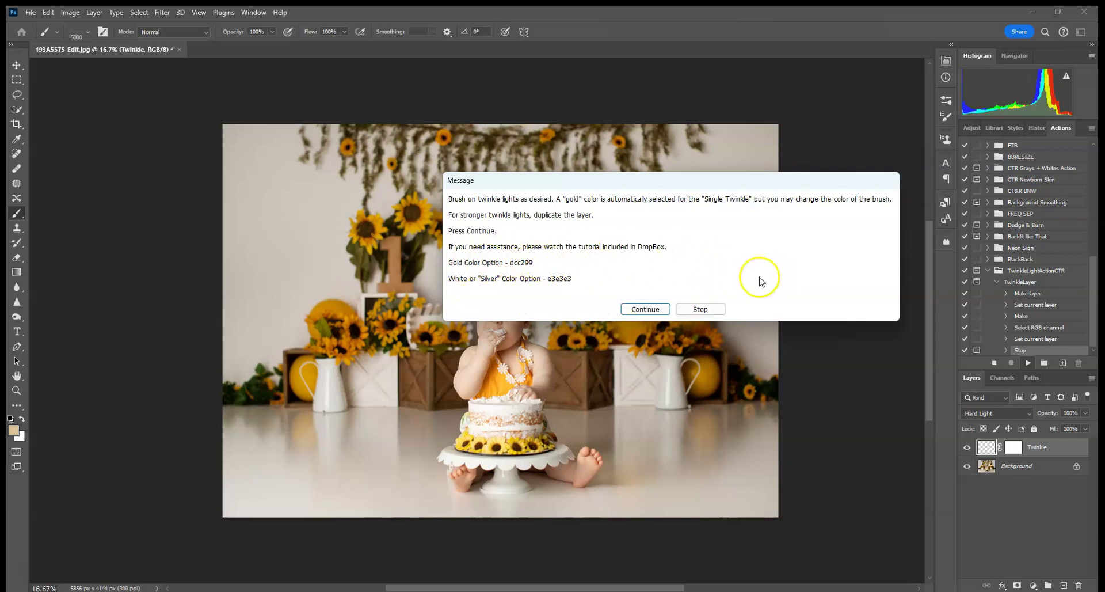
pyautogui.click(657, 310)
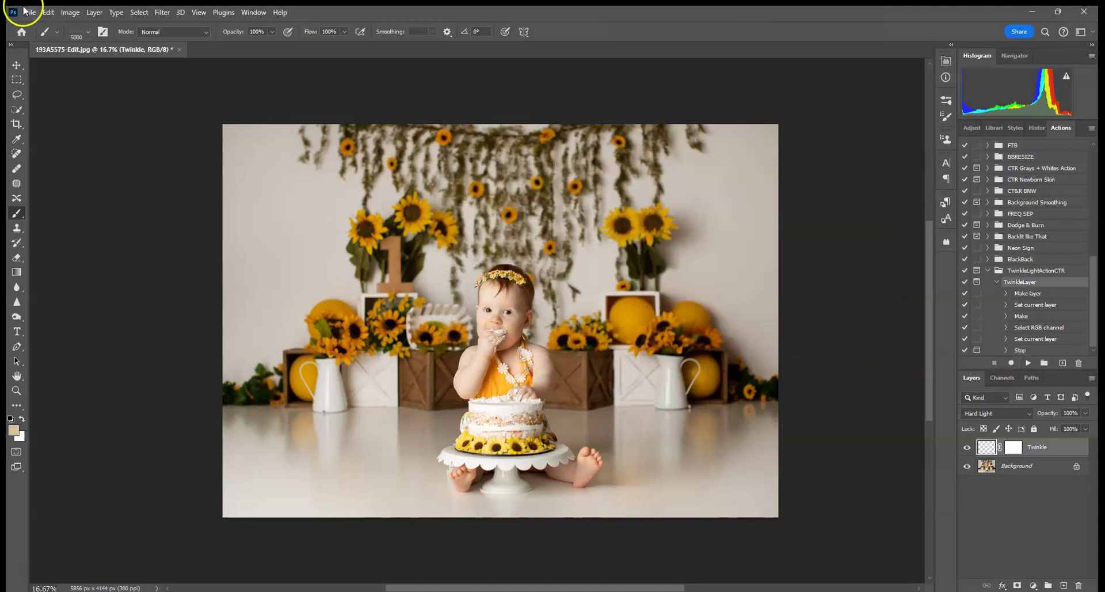
# With the SingleTwinkle1 brush, paint twinkle lights along the floor line, then undo that stroke.
pyautogui.click(86, 33)
pyautogui.click(205, 322)
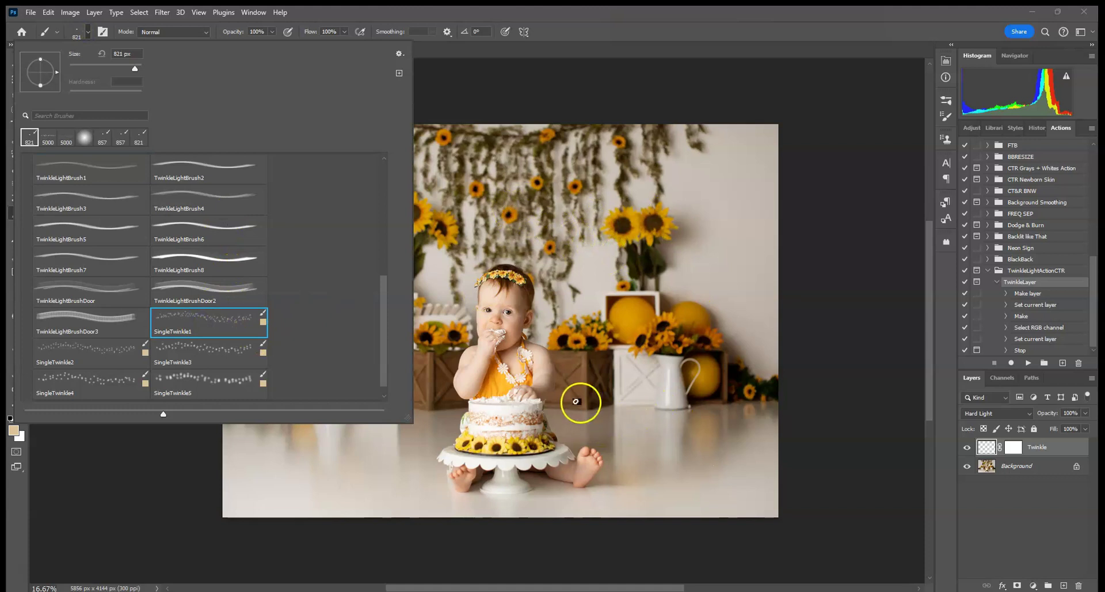
pyautogui.click(558, 402)
pyautogui.moveTo(627, 402)
pyautogui.mouseDown()
pyautogui.moveTo(916, 401)
pyautogui.moveTo(455, 420)
pyautogui.moveTo(442, 403)
pyautogui.moveTo(375, 396)
pyautogui.mouseUp()
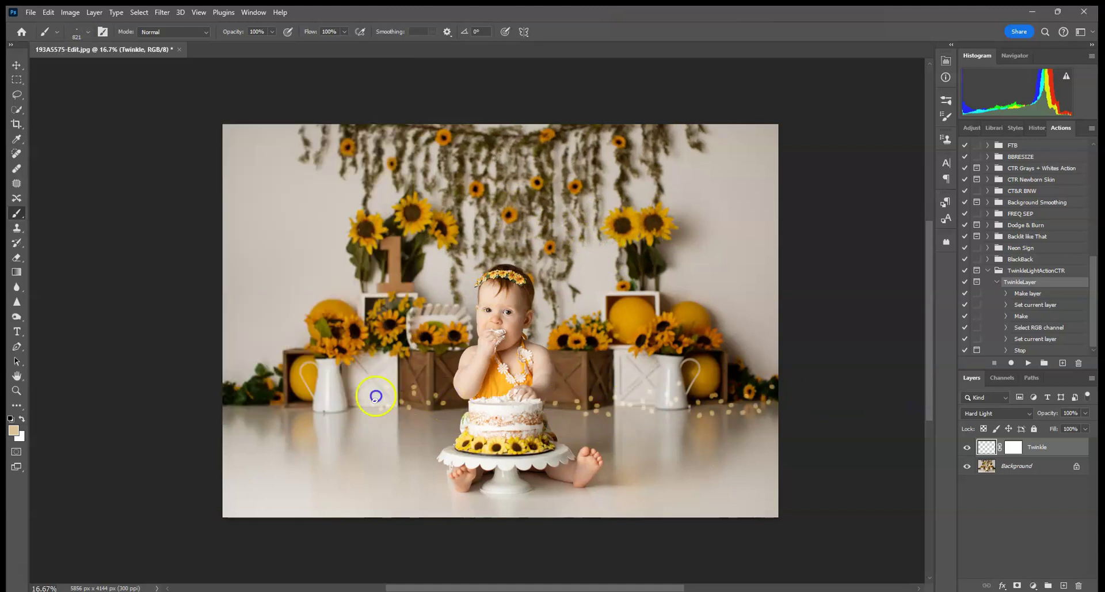
pyautogui.click(48, 12)
pyautogui.click(54, 27)
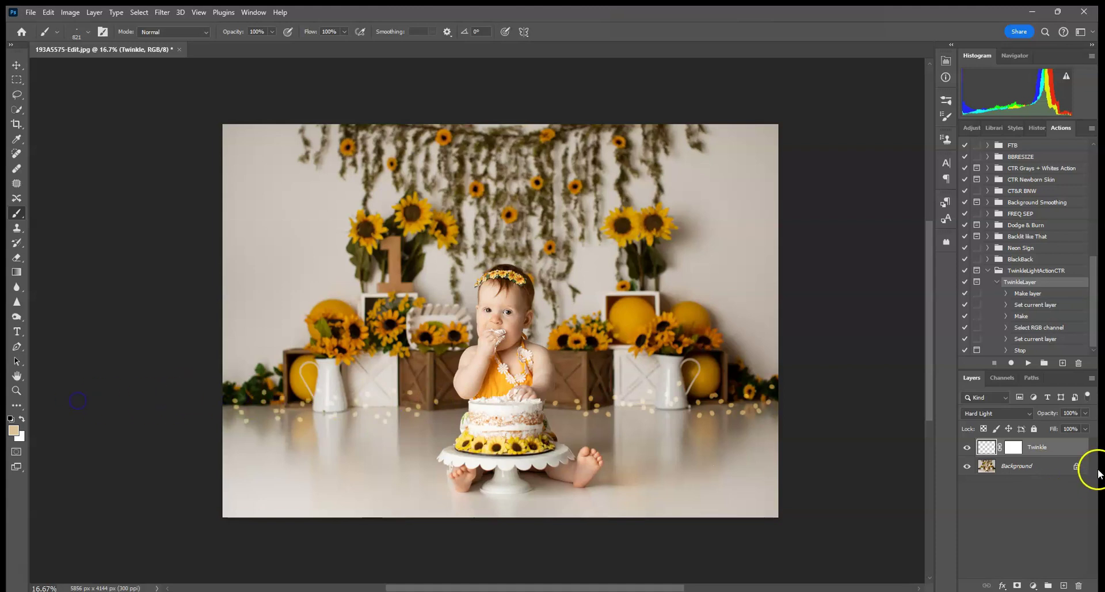
# Dab twinkle dots left and right of the cake and duplicate the Twinkle layer.
pyautogui.click(461, 407)
pyautogui.click(441, 391)
pyautogui.click(592, 401)
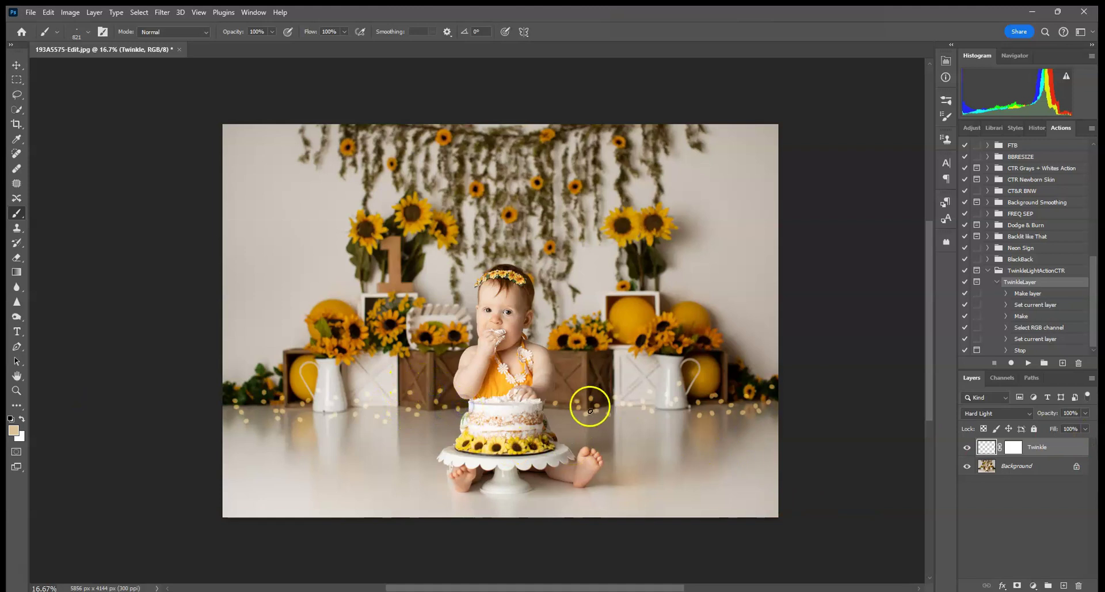
pyautogui.click(559, 415)
pyautogui.moveTo(1062, 453); pyautogui.dragTo(1064, 586)
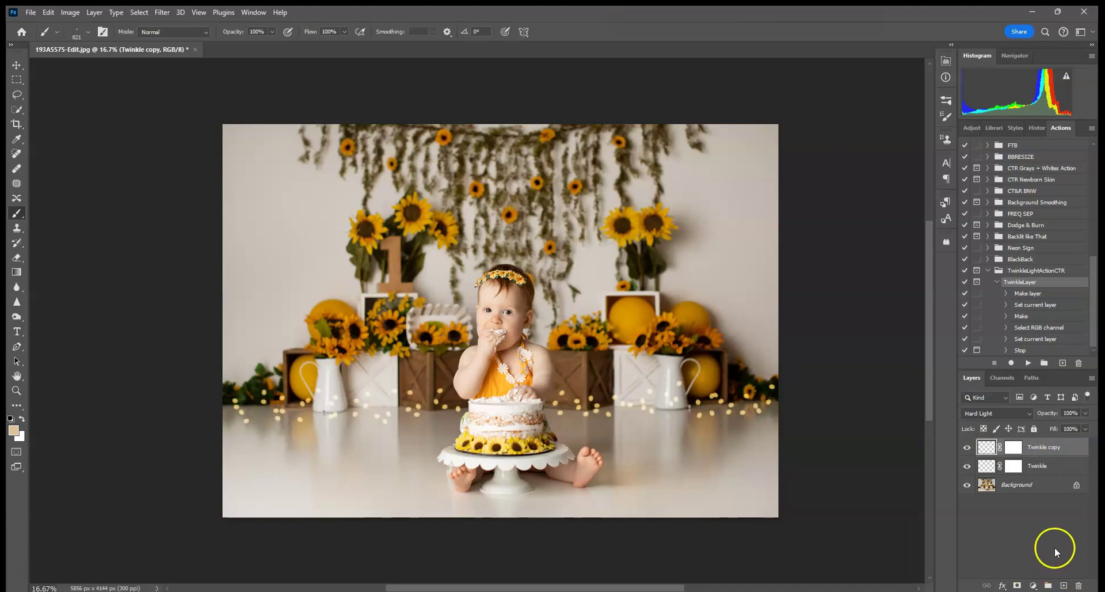
pyautogui.rightClick(1043, 490)
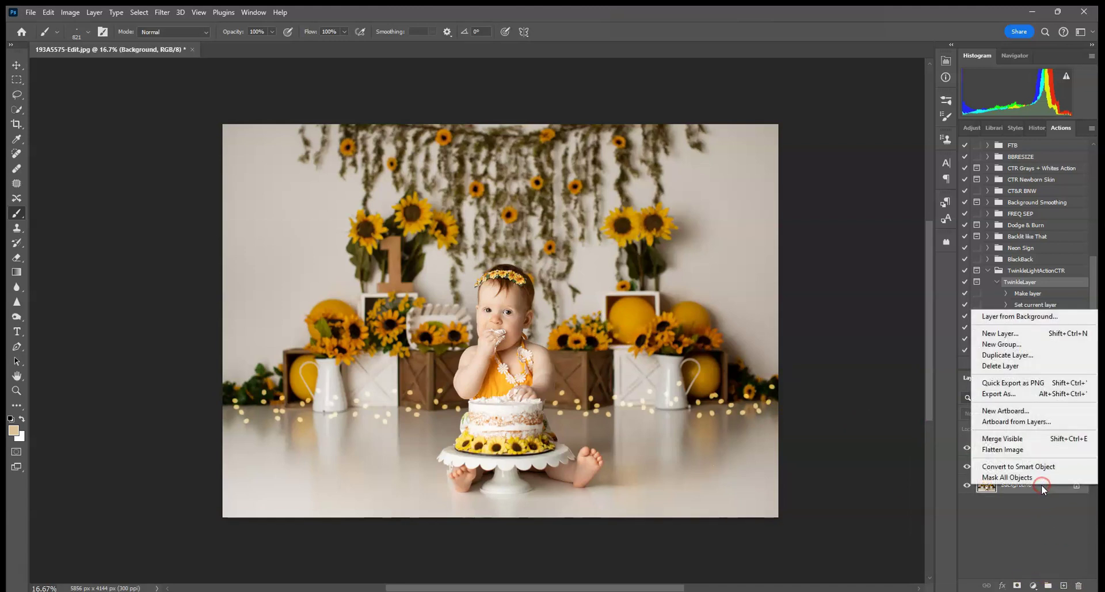
pyautogui.click(1045, 452)
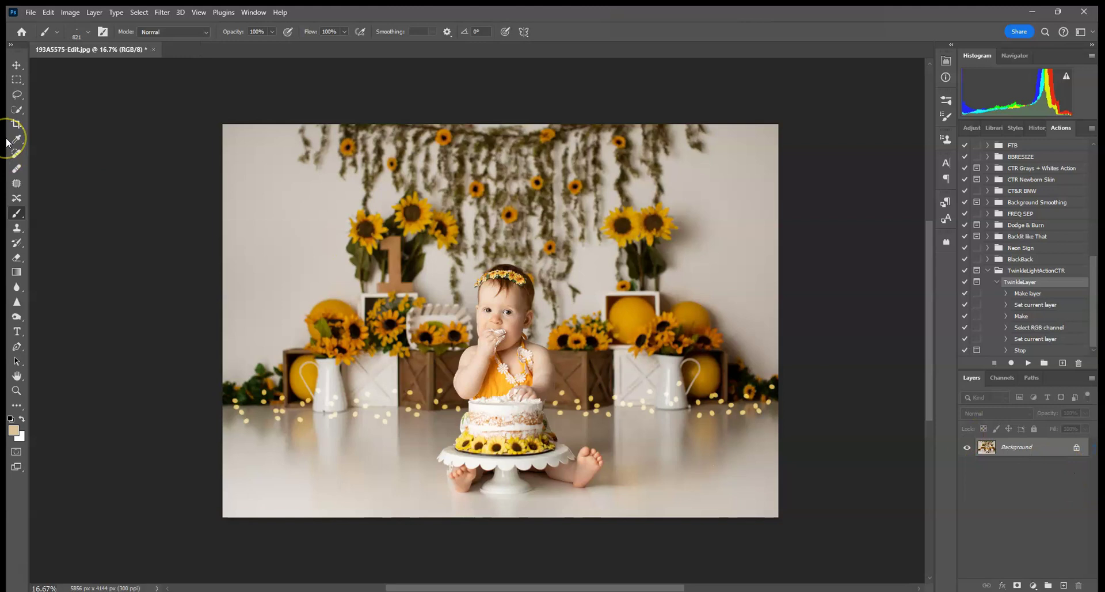
pyautogui.click(46, 12)
pyautogui.click(49, 26)
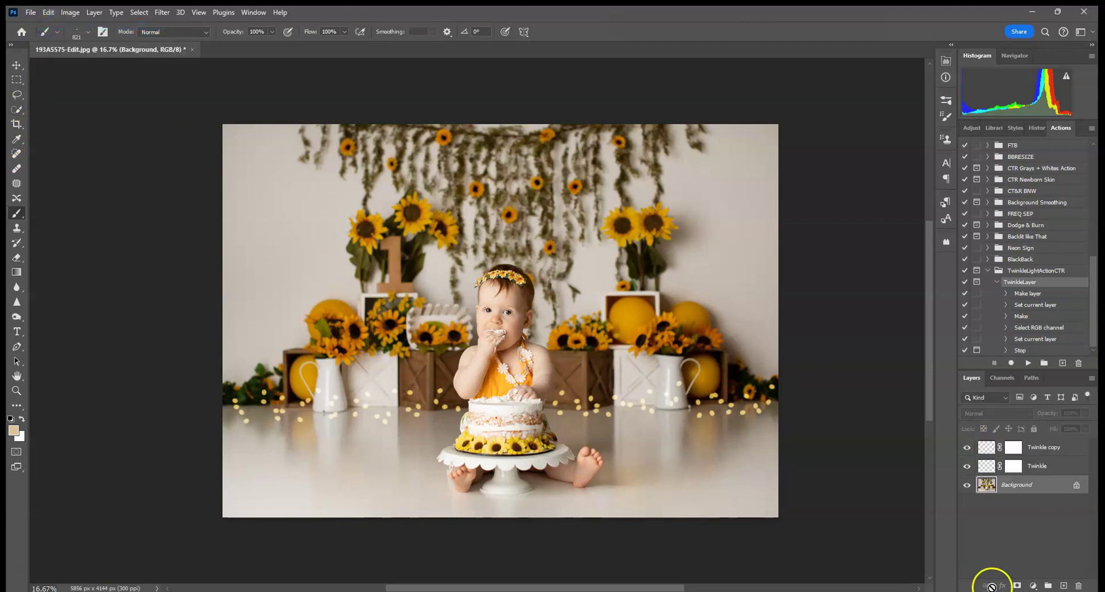
pyautogui.click(1046, 475)
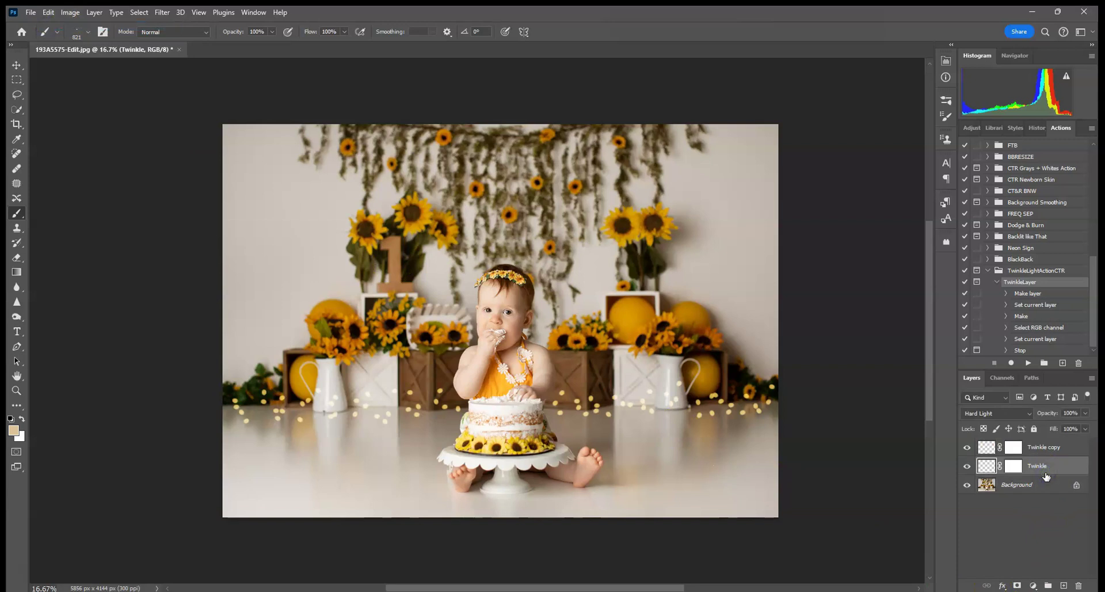
pyautogui.click(443, 402)
pyautogui.click(48, 12)
pyautogui.click(121, 26)
pyautogui.keyDown('shift'); pyautogui.click(1043, 448); pyautogui.keyUp('shift')
# Merge the two twinkle layers, set the result to Hard Light, and add a white layer mask.
pyautogui.rightClick(1052, 450)
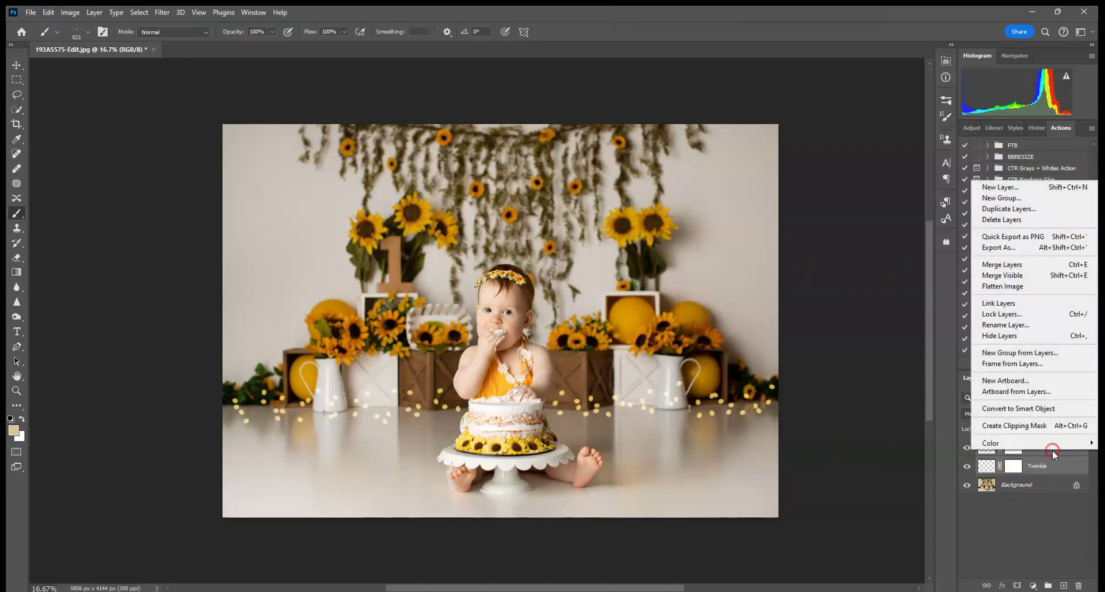
pyautogui.click(1001, 264)
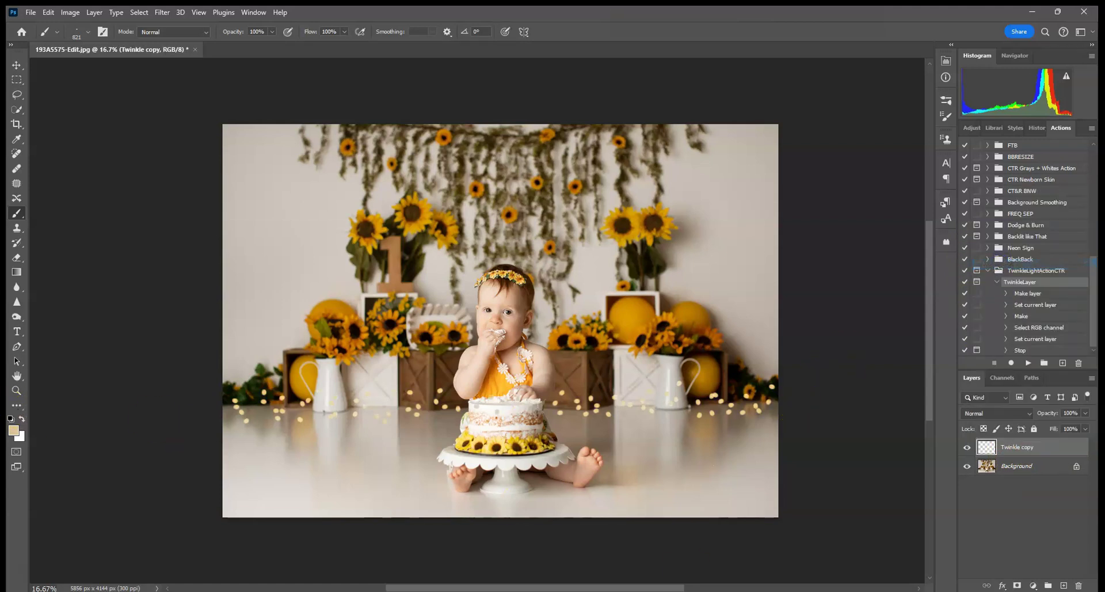
pyautogui.click(1000, 414)
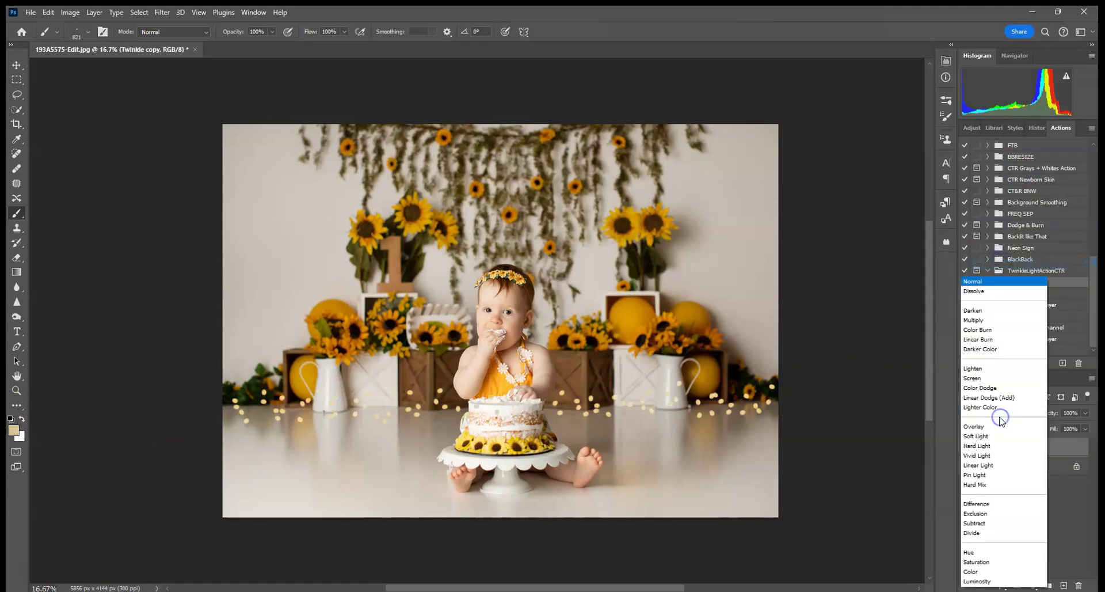
pyautogui.click(997, 447)
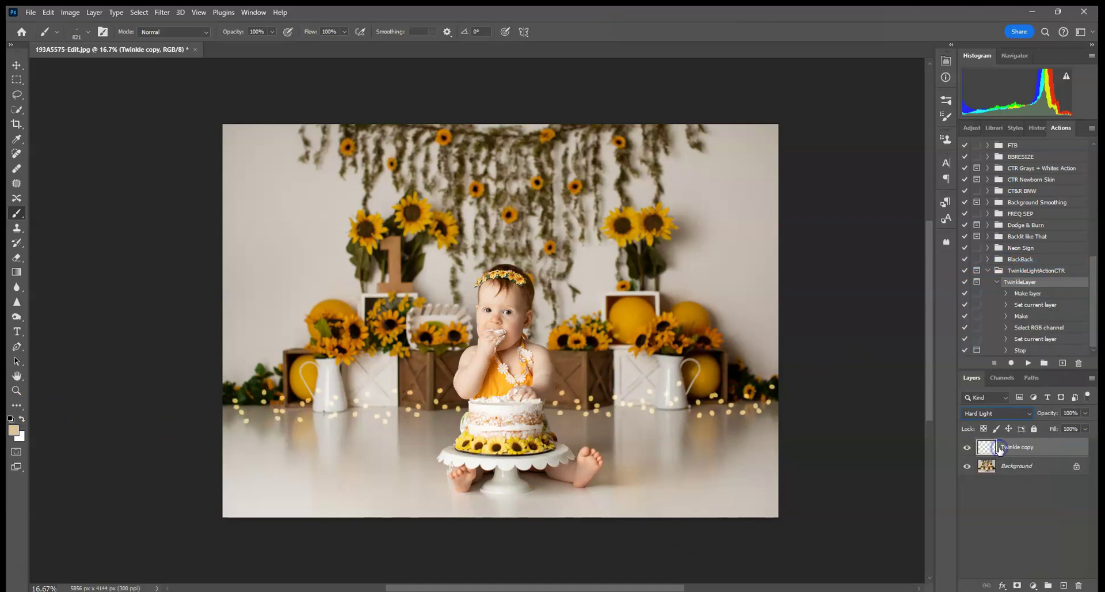
pyautogui.click(1017, 585)
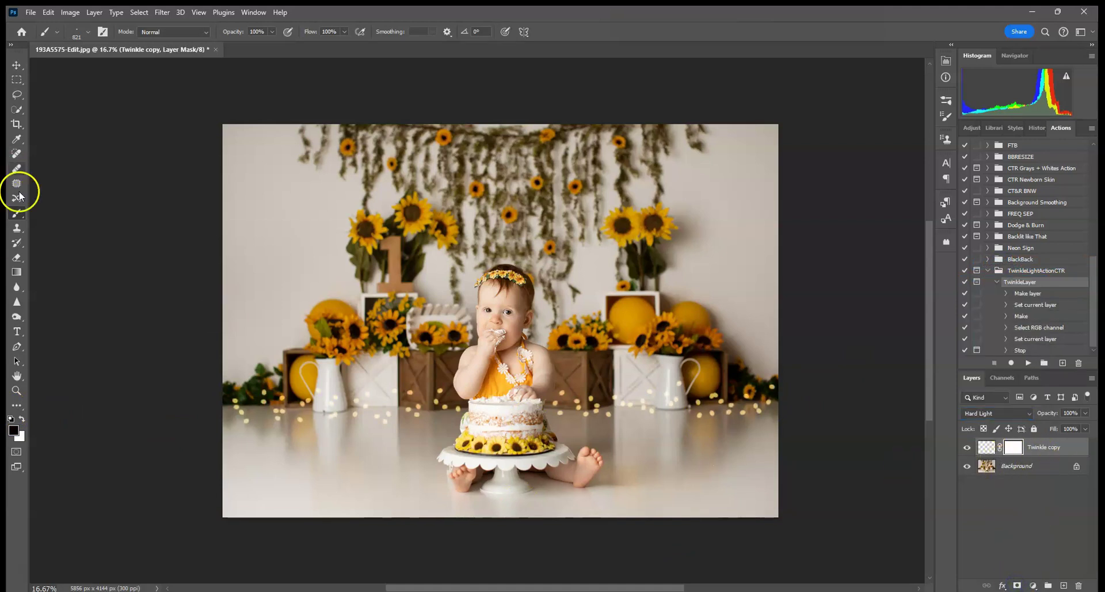
# Mask the twinkle lights off the cake with a 187 px Soft Round brush, then target the layer pixels.
pyautogui.click(87, 32)
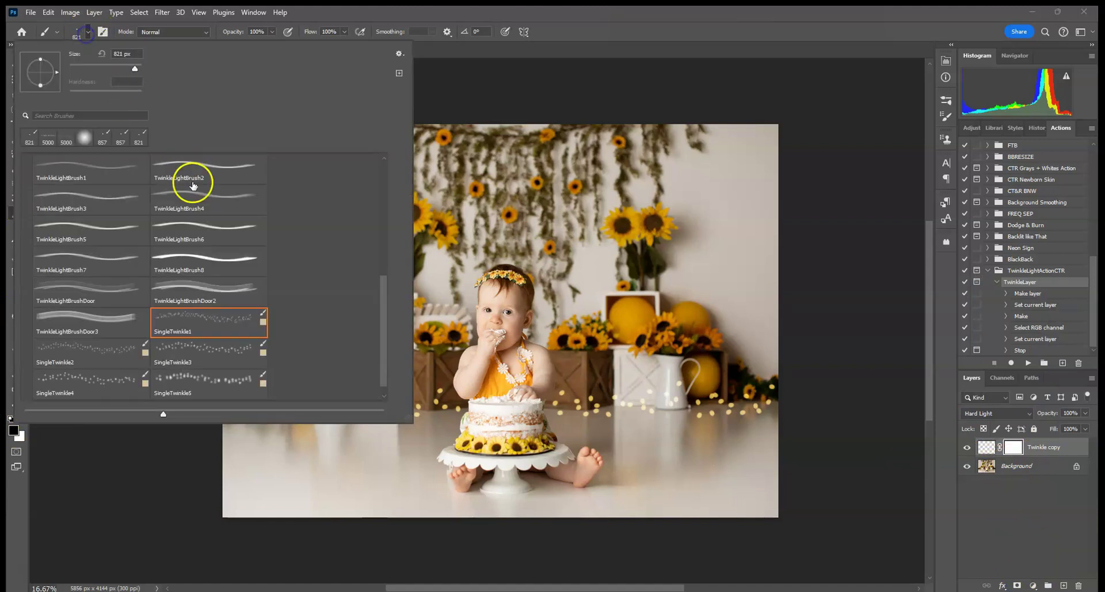
pyautogui.moveTo(389, 294); pyautogui.dragTo(382, 166)
pyautogui.click(115, 181)
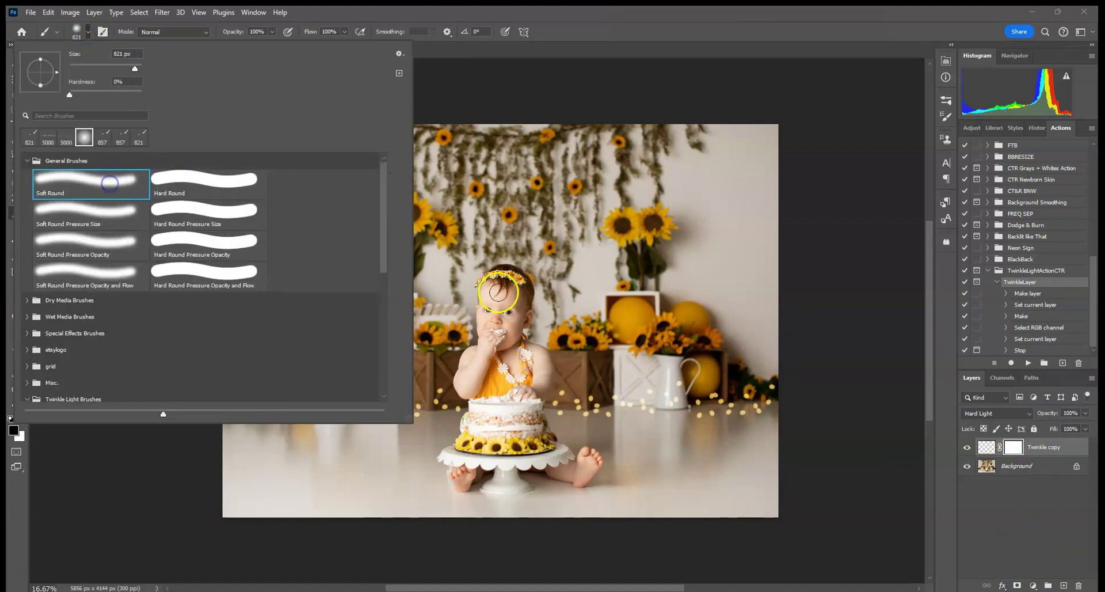
pyautogui.moveTo(135, 68); pyautogui.dragTo(121, 68)
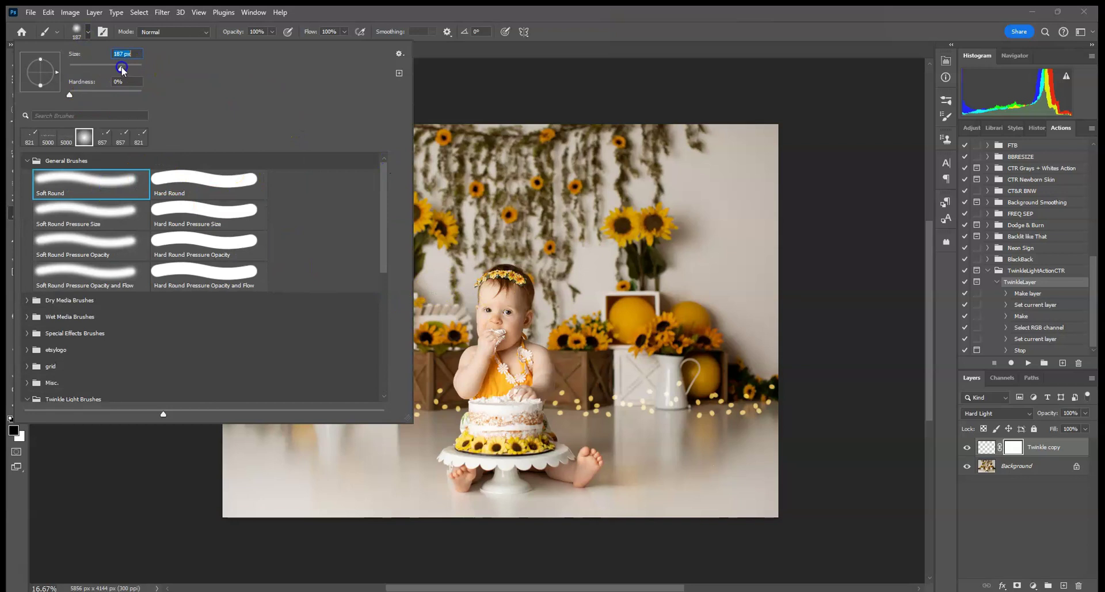
pyautogui.click(479, 392)
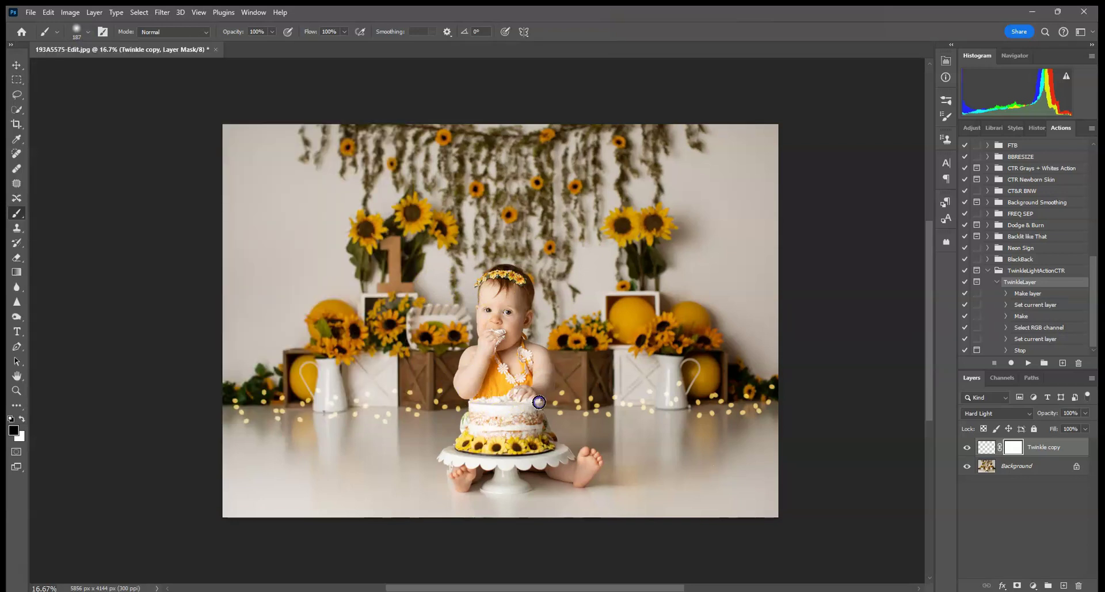
pyautogui.click(496, 433)
pyautogui.click(1074, 450)
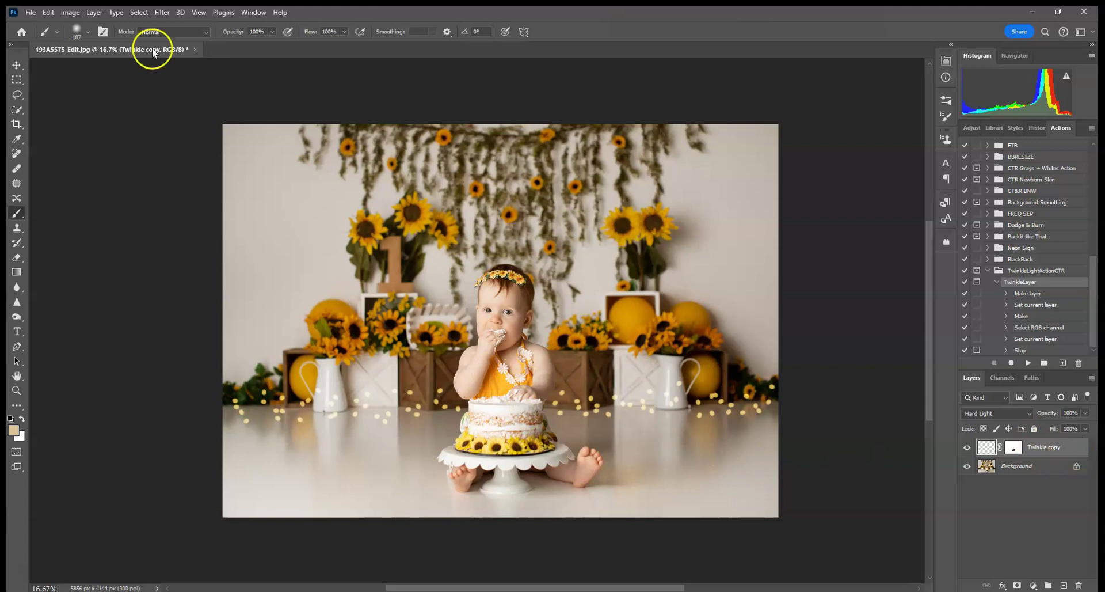
# Choose the SingleTwinkle1 brush at 821 px and open the foreground Color Picker showing dcc299.
pyautogui.click(88, 32)
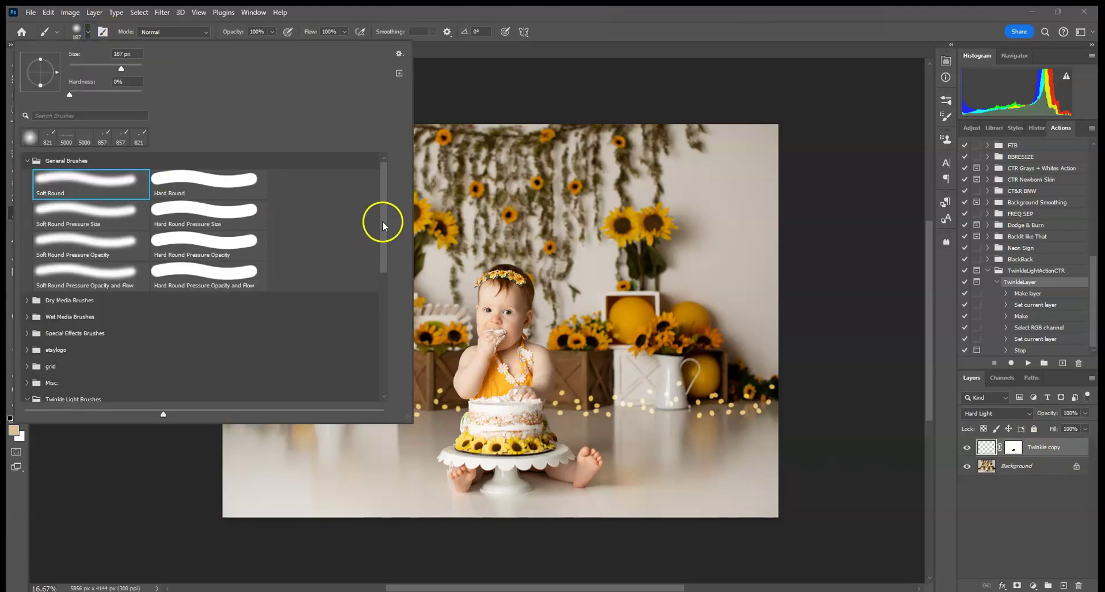
pyautogui.moveTo(382, 222); pyautogui.dragTo(389, 399)
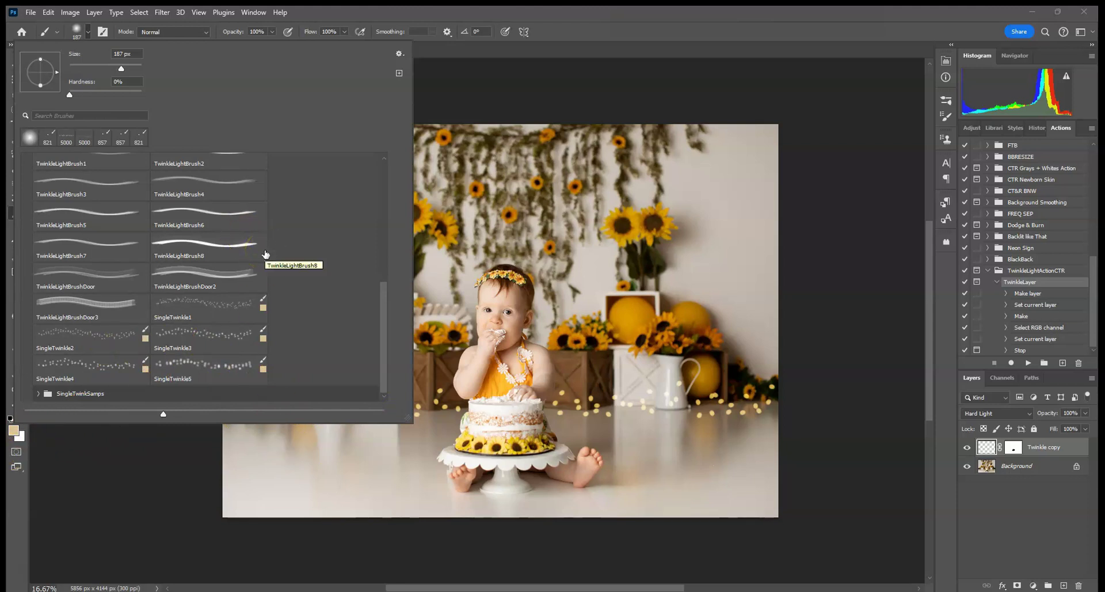
pyautogui.click(215, 314)
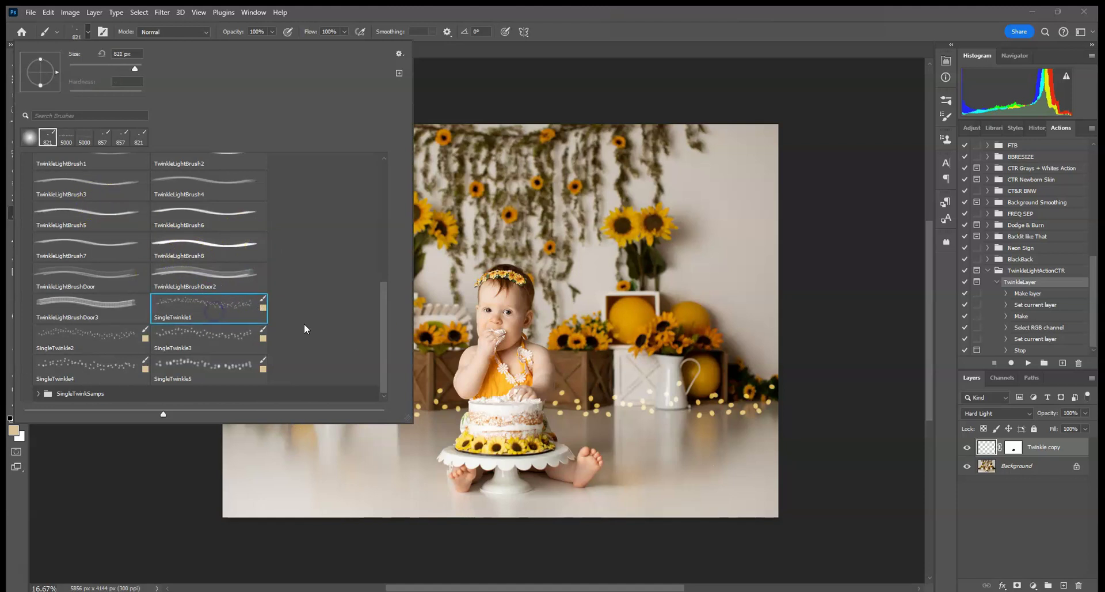
pyautogui.click(16, 432)
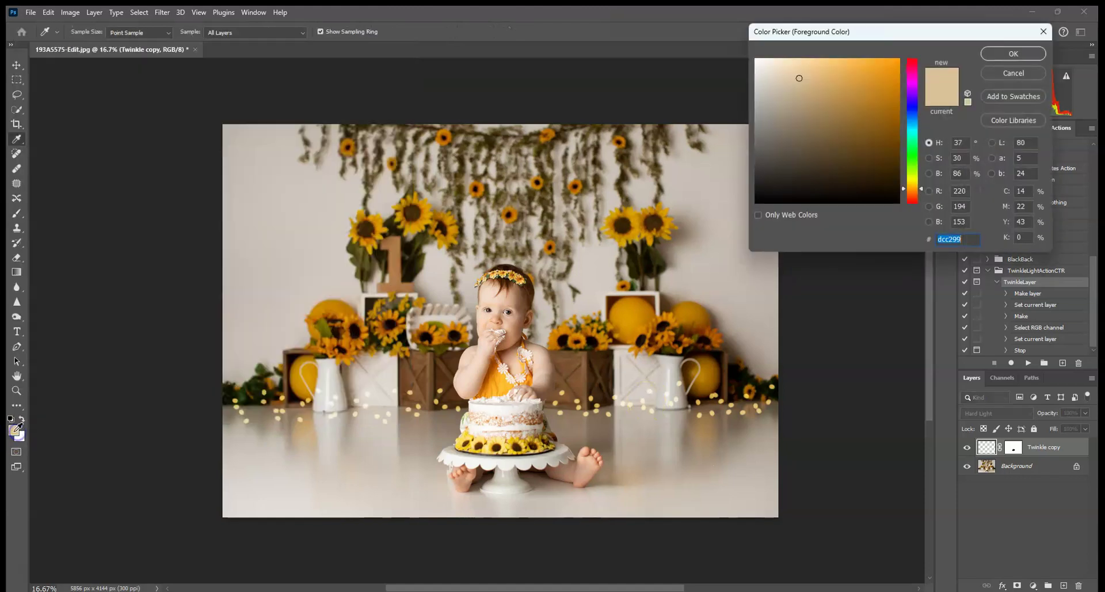
# Paint green twinkle dots across the floor, undo the stroke, then redo it.
pyautogui.click(912, 152)
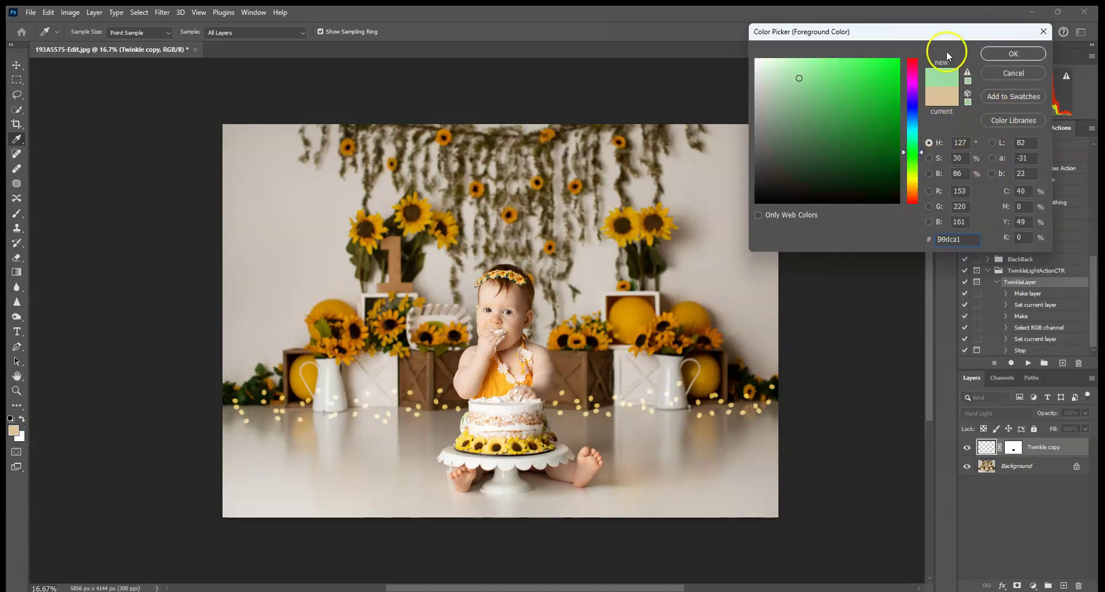
pyautogui.click(1015, 53)
pyautogui.moveTo(785, 382); pyautogui.dragTo(550, 381)
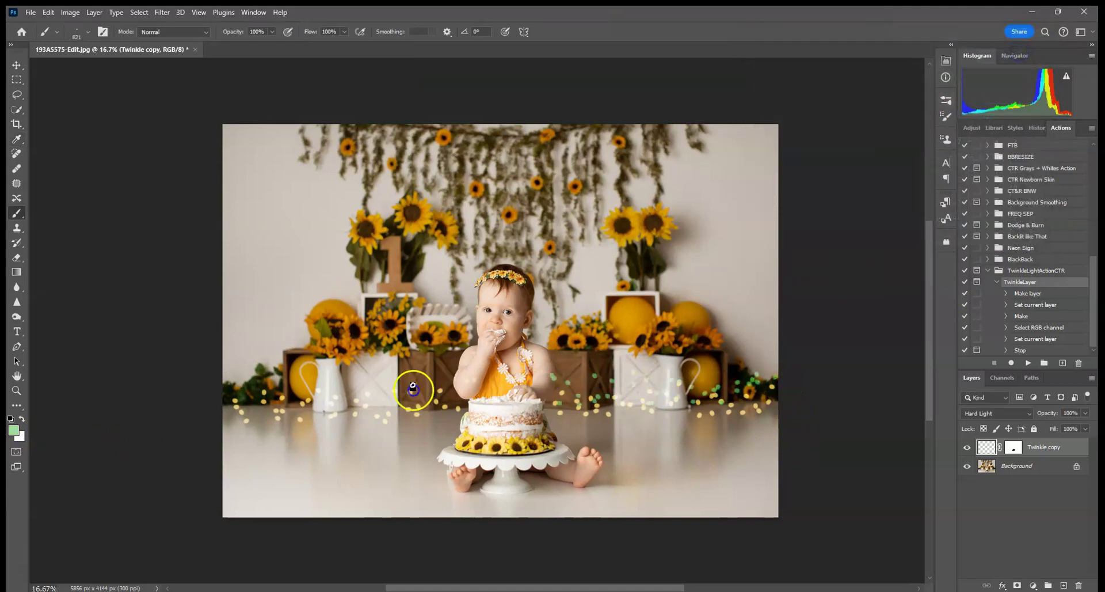
pyautogui.moveTo(413, 389); pyautogui.dragTo(182, 390)
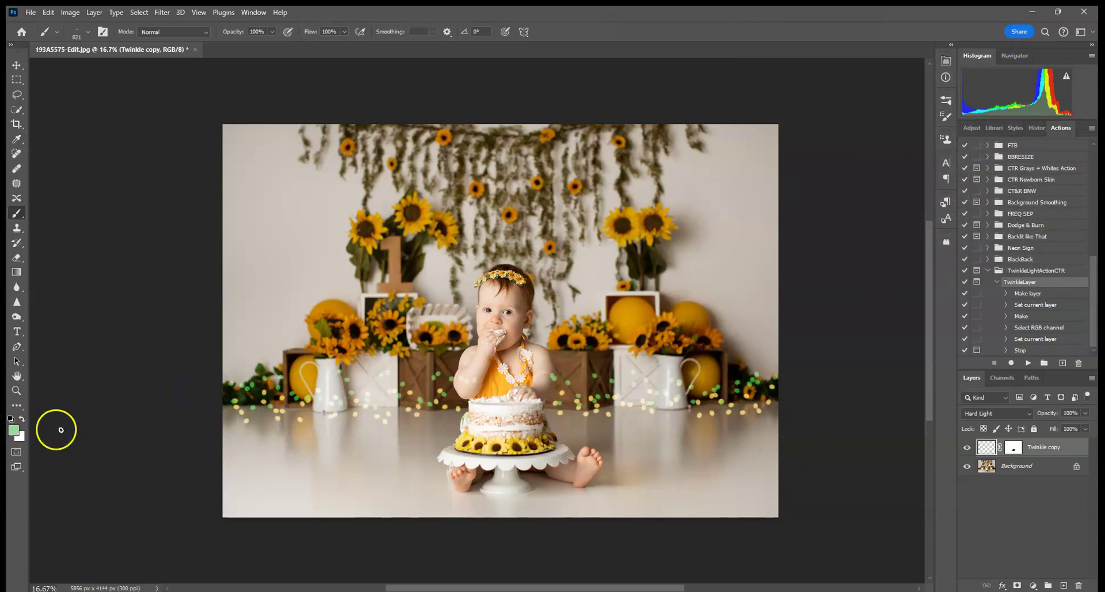
pyautogui.click(52, 12)
pyautogui.click(63, 24)
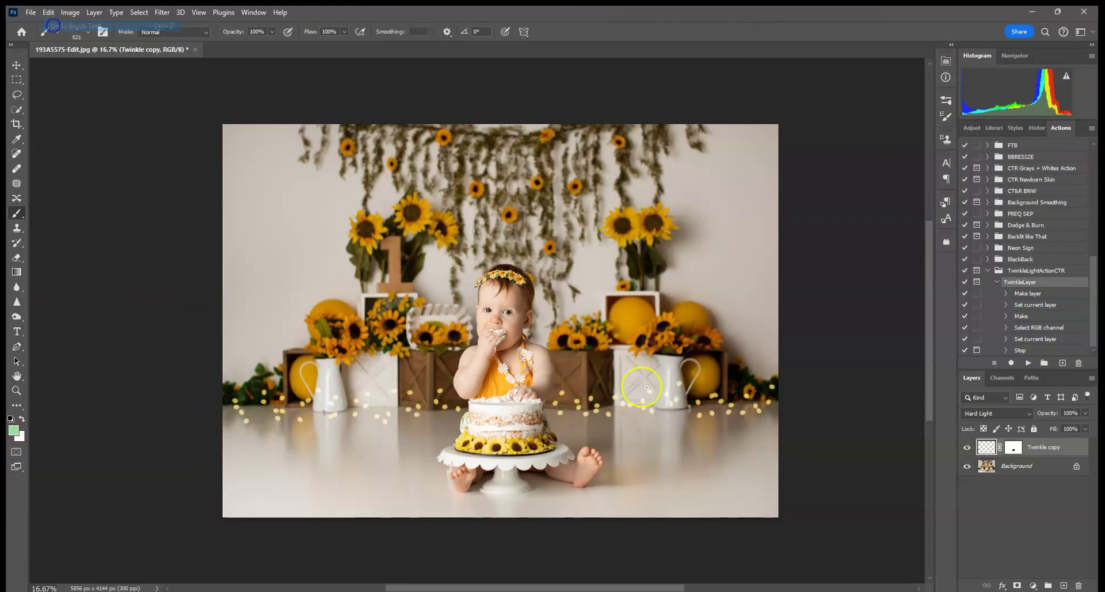
pyautogui.hotkey('ctrl', 'shift', 'z')
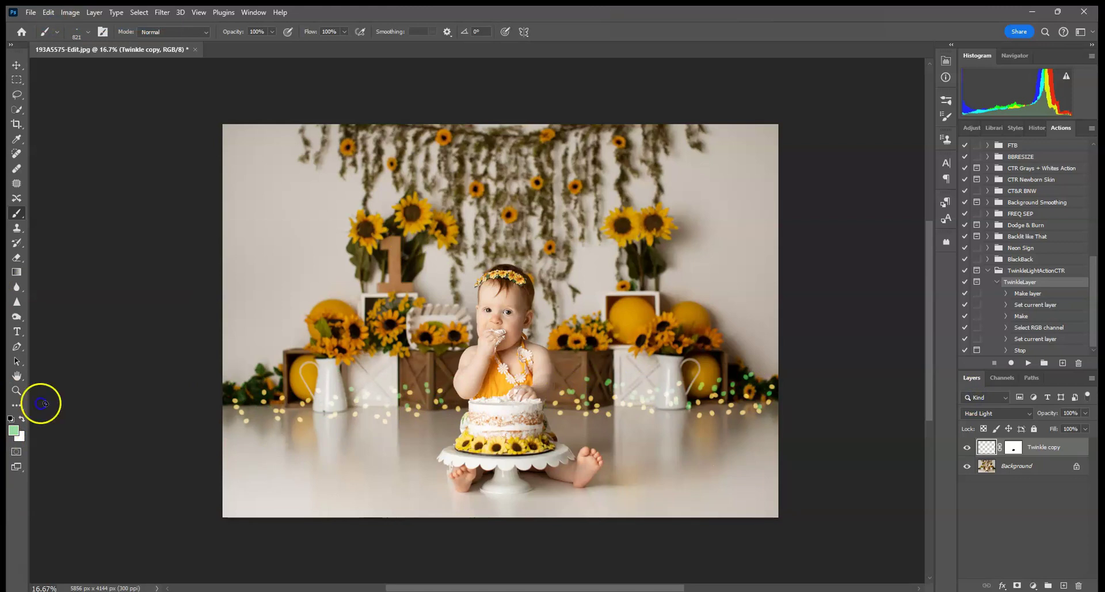
# Set the foreground colour to e3e3e3 and paint light grey bokeh lights near the left vase.
pyautogui.click(13, 430)
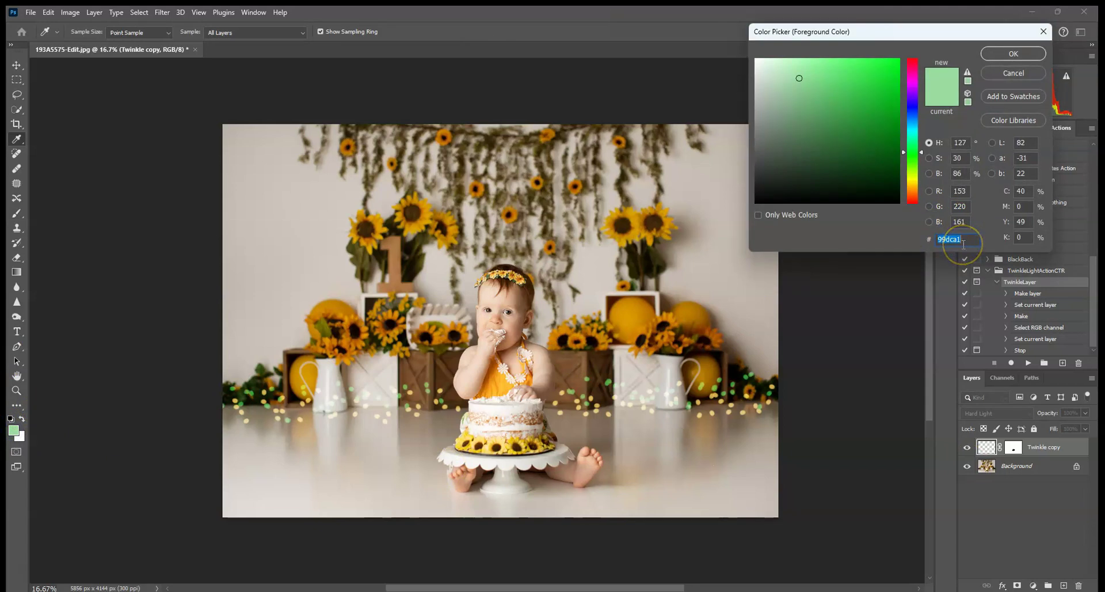
pyautogui.write('e3e3e3')
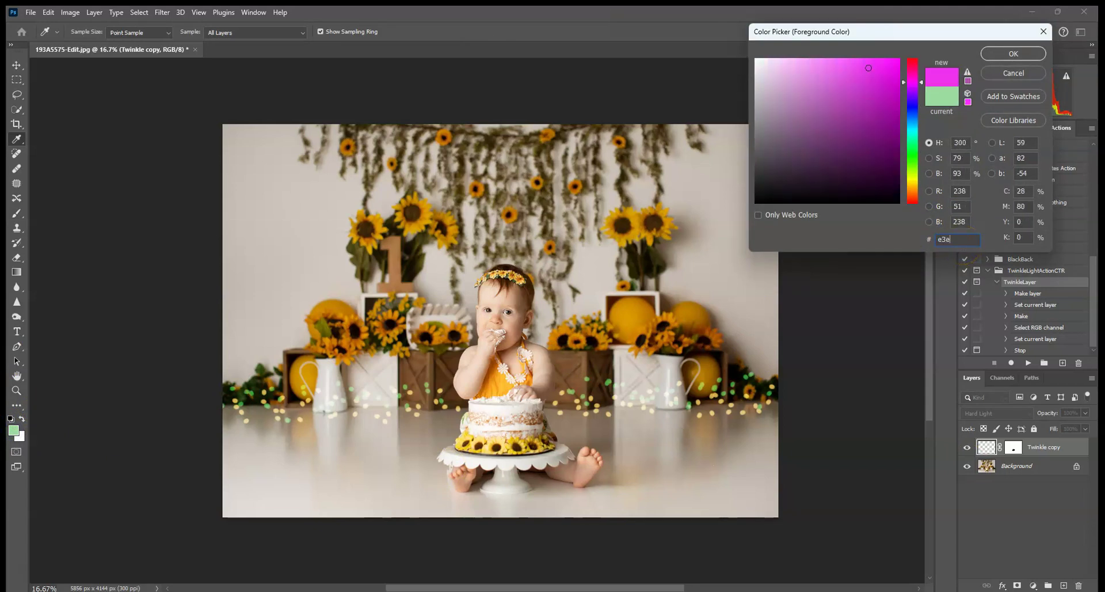
pyautogui.click(1013, 53)
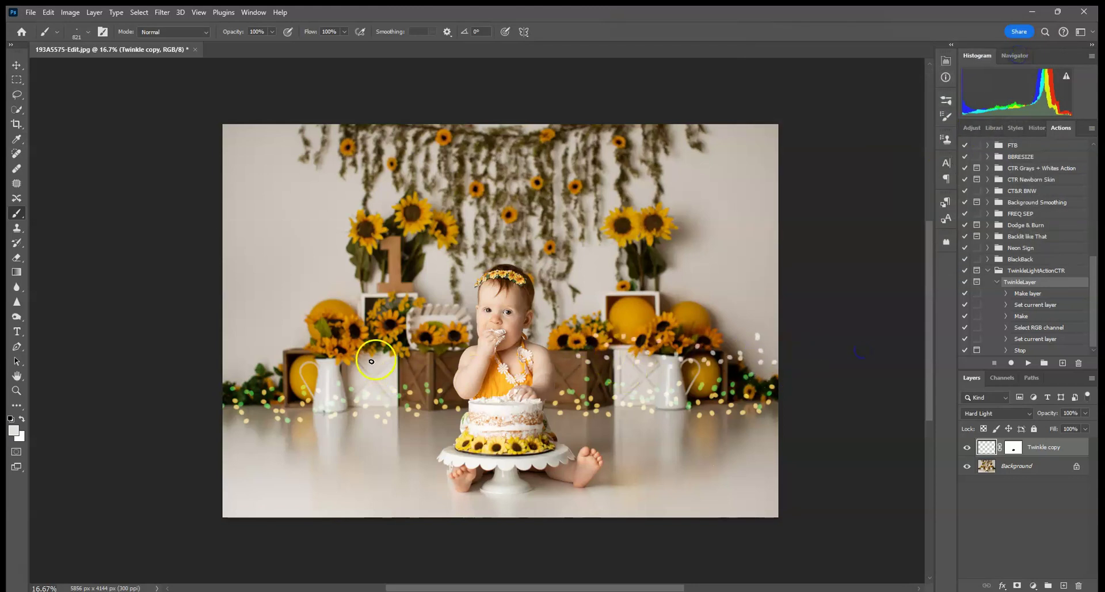
pyautogui.moveTo(412, 350); pyautogui.dragTo(148, 355)
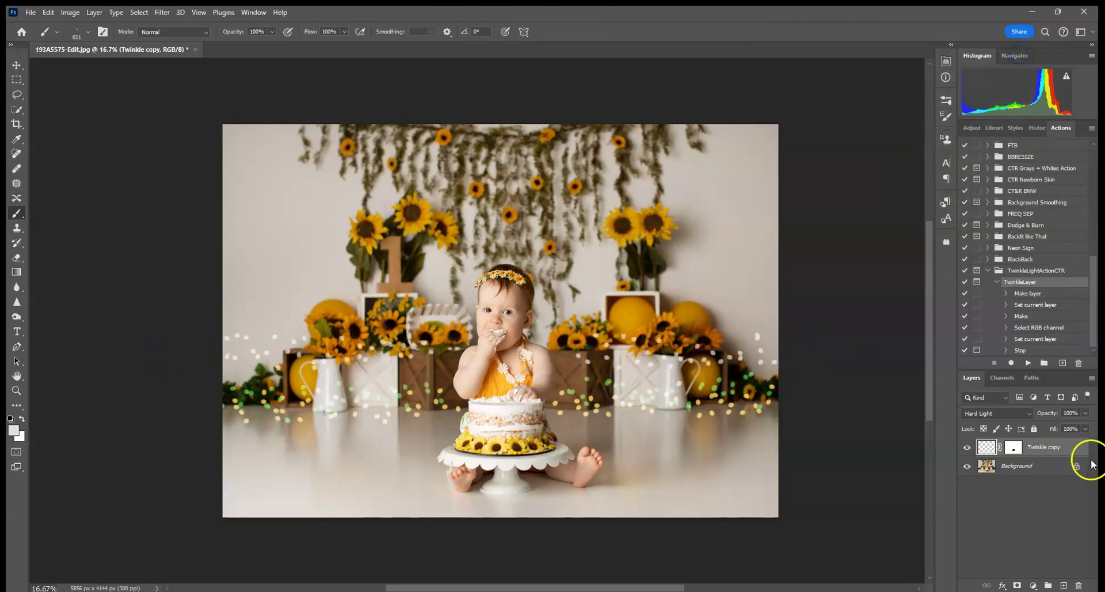
# Duplicate the Twinkle copy layer, then delete both twinkle layers, leaving only the Background.
pyautogui.moveTo(1075, 447); pyautogui.dragTo(1064, 585)
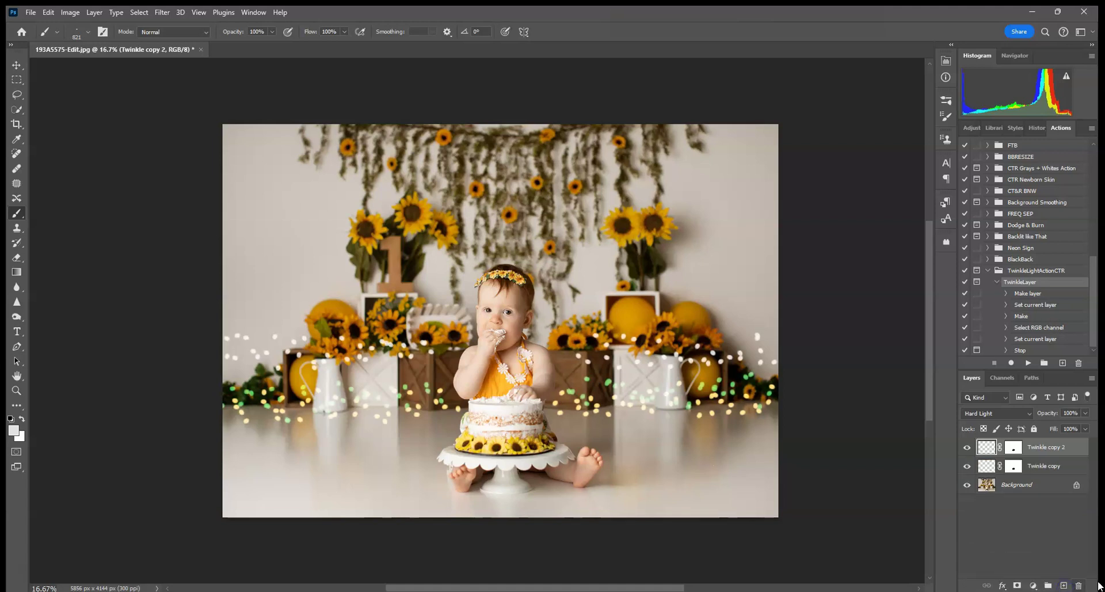
pyautogui.click(1085, 413)
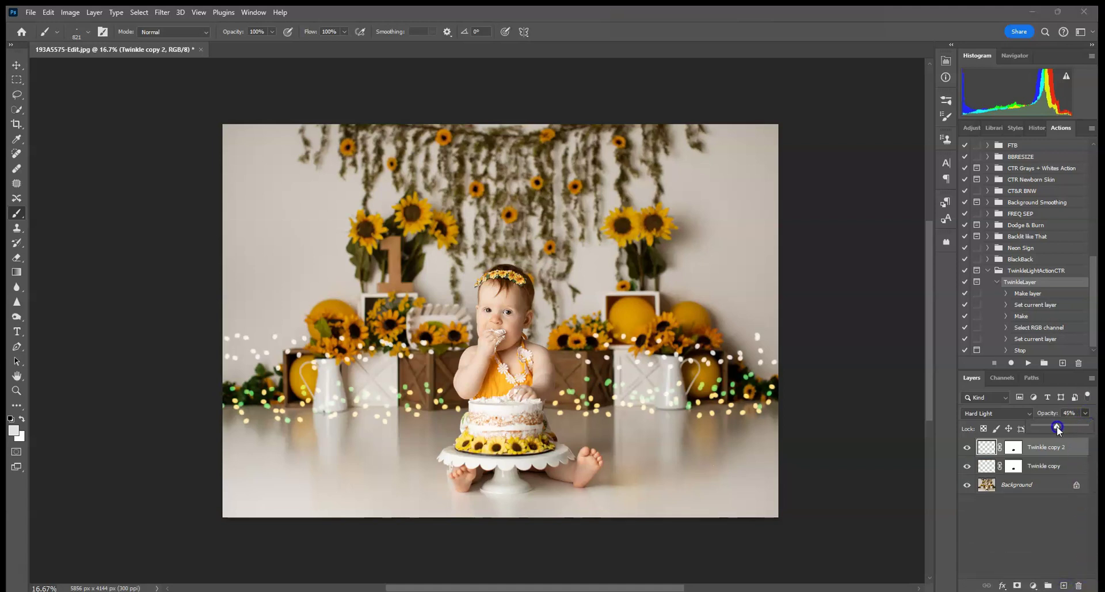
pyautogui.click(1099, 541)
pyautogui.keyDown('shift'); pyautogui.click(1061, 463); pyautogui.keyUp('shift')
pyautogui.moveTo(1061, 463); pyautogui.dragTo(1080, 585)
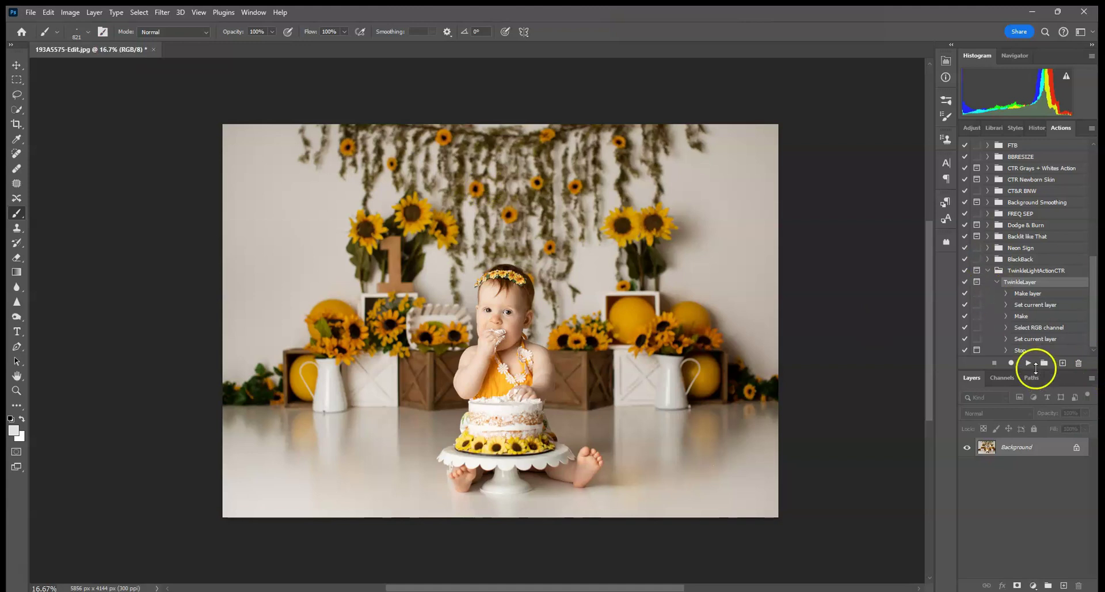
# Play the TwinkleLayer action for a fresh Twinkle layer and choose the TwinkleLightBrush8 brush.
pyautogui.click(1030, 364)
pyautogui.click(634, 308)
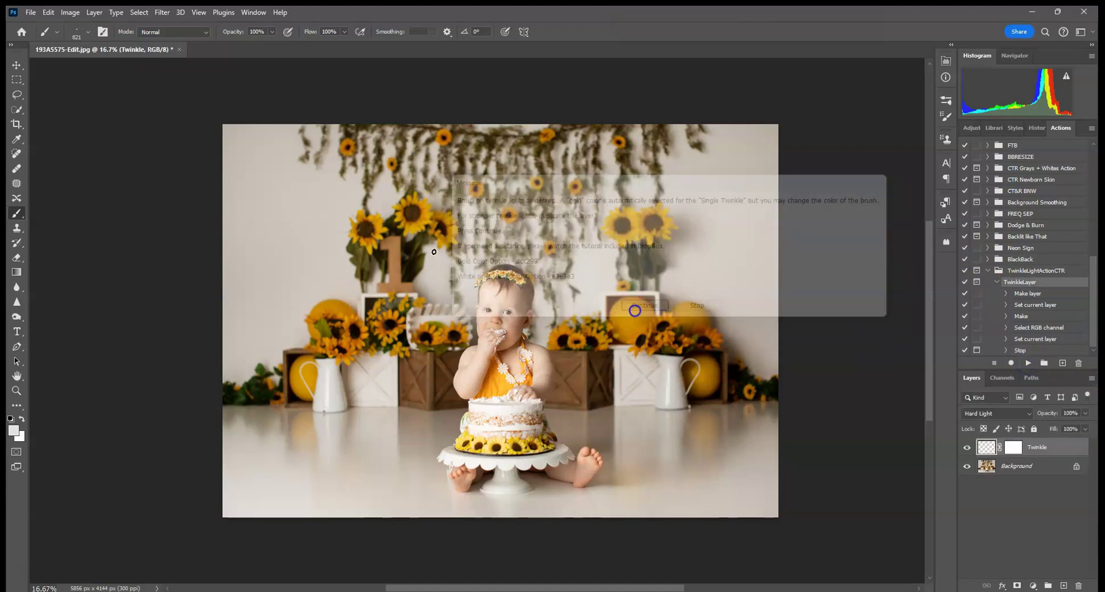
pyautogui.click(87, 32)
pyautogui.scroll(2, 156, 257)
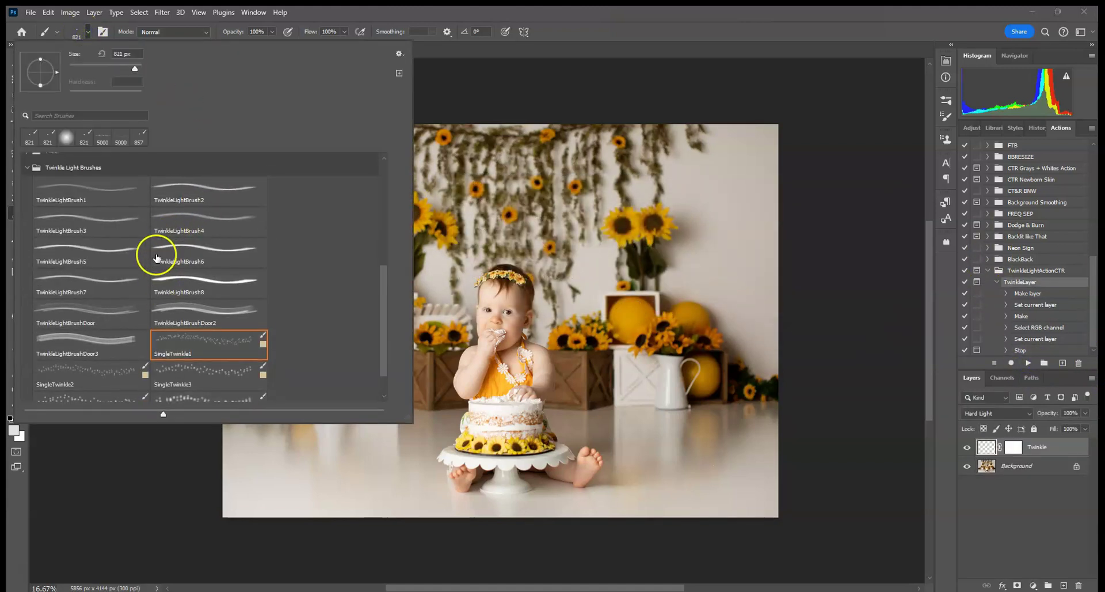
pyautogui.scroll(1, 155, 253)
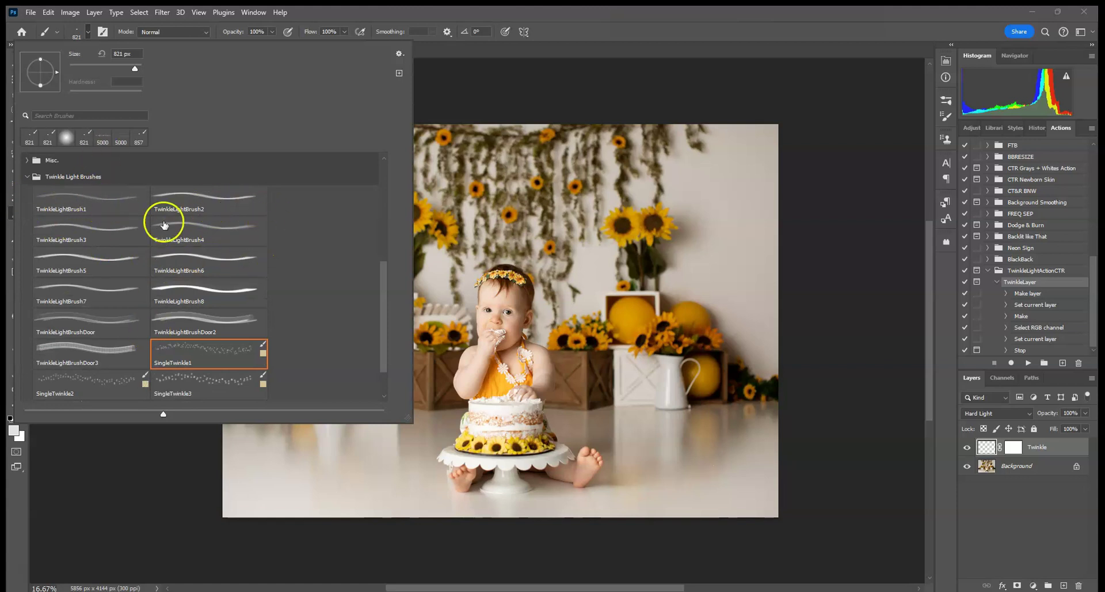
pyautogui.click(112, 204)
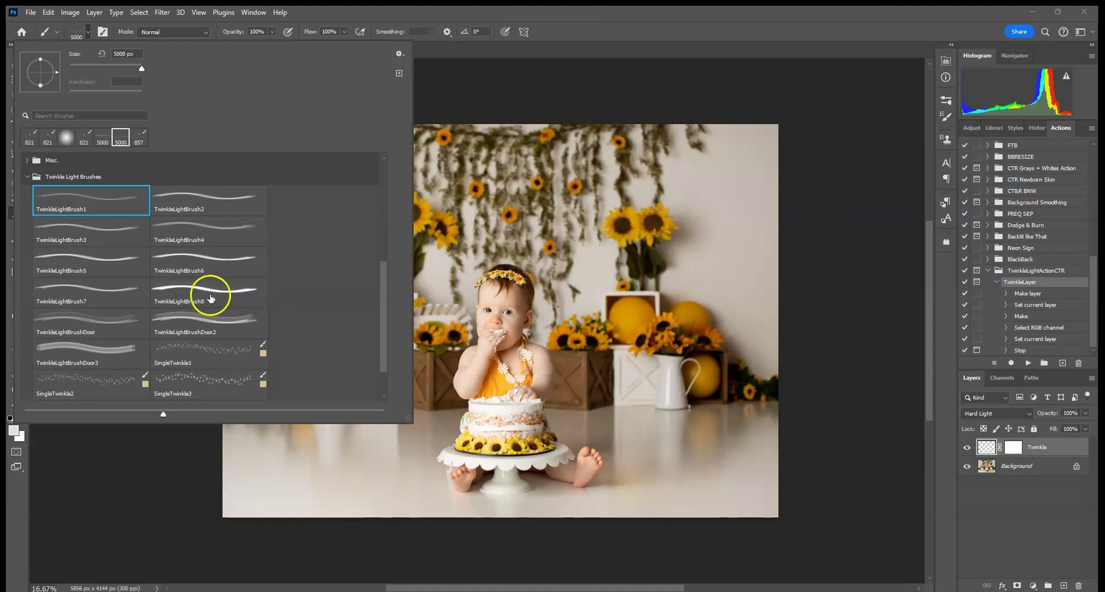
pyautogui.click(95, 356)
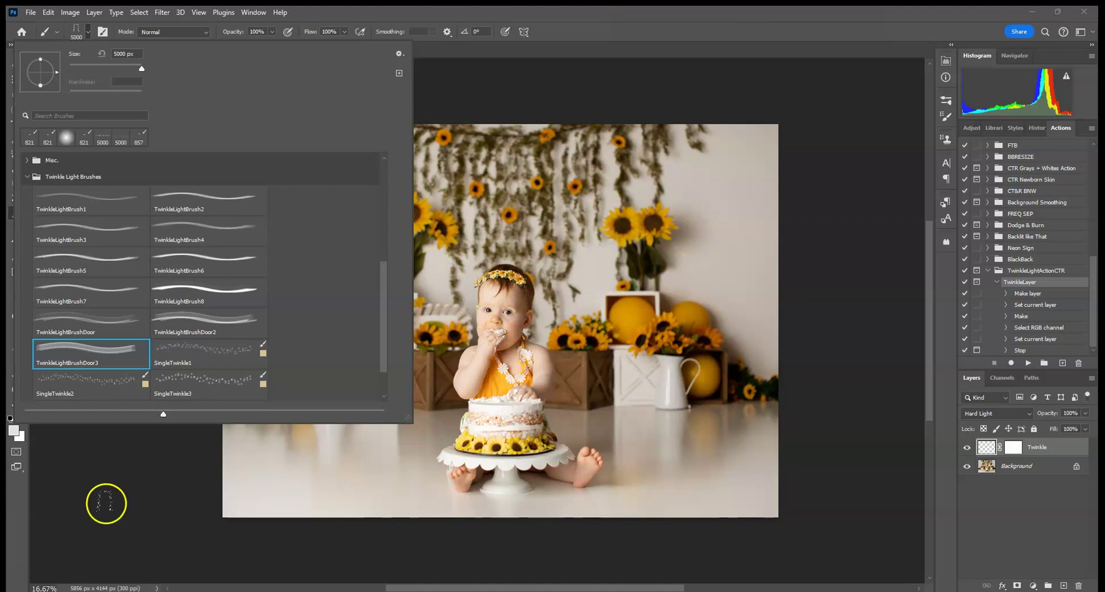
pyautogui.click(194, 327)
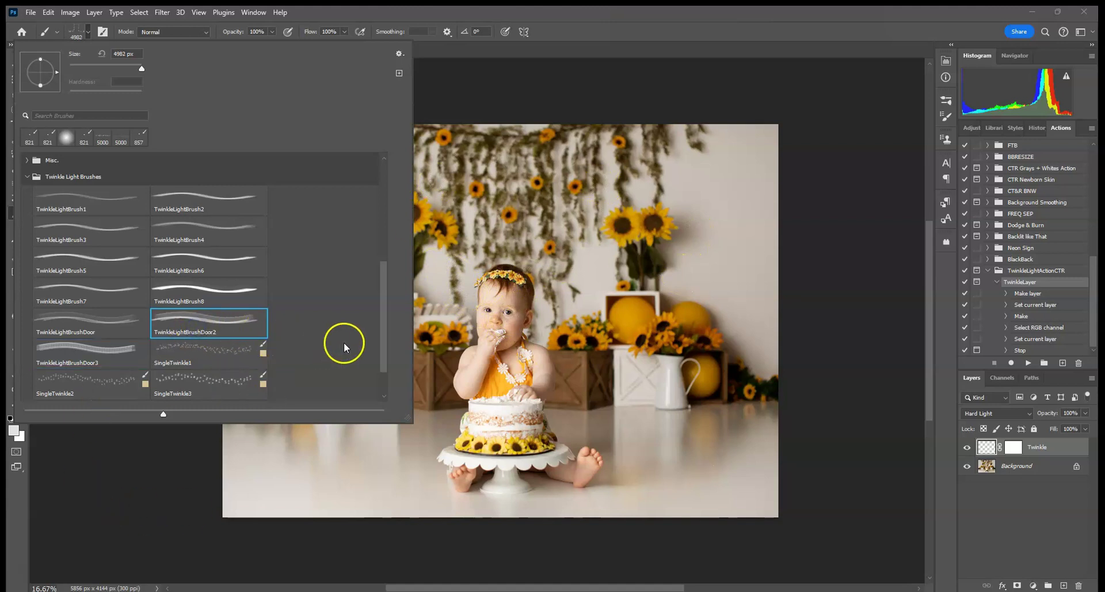
pyautogui.click(202, 298)
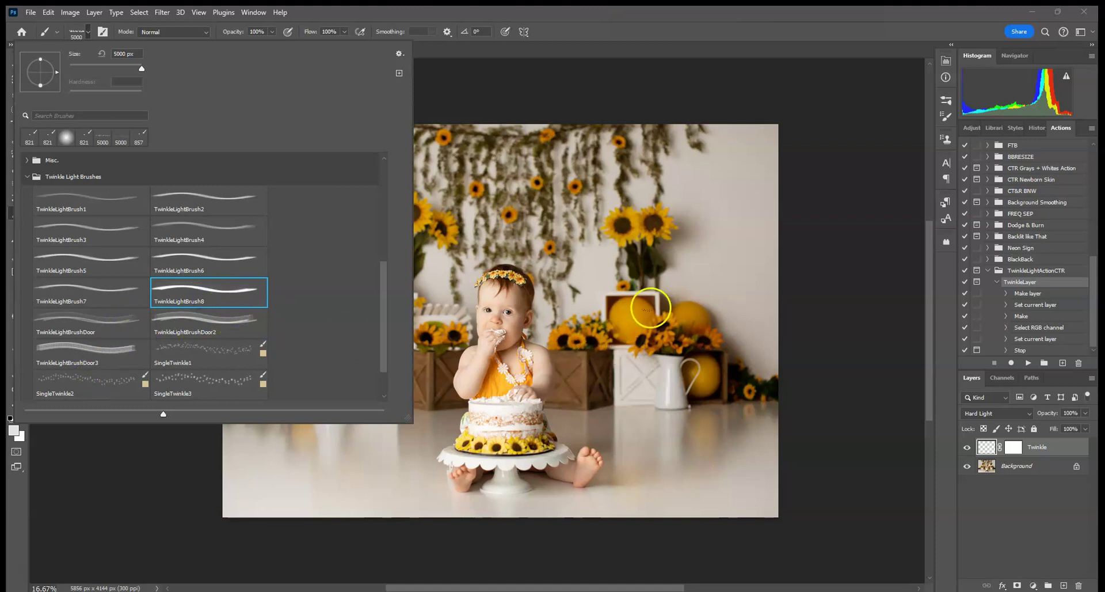
# Paint a test twinkle stroke across the lower photo and undo it.
pyautogui.click(651, 308)
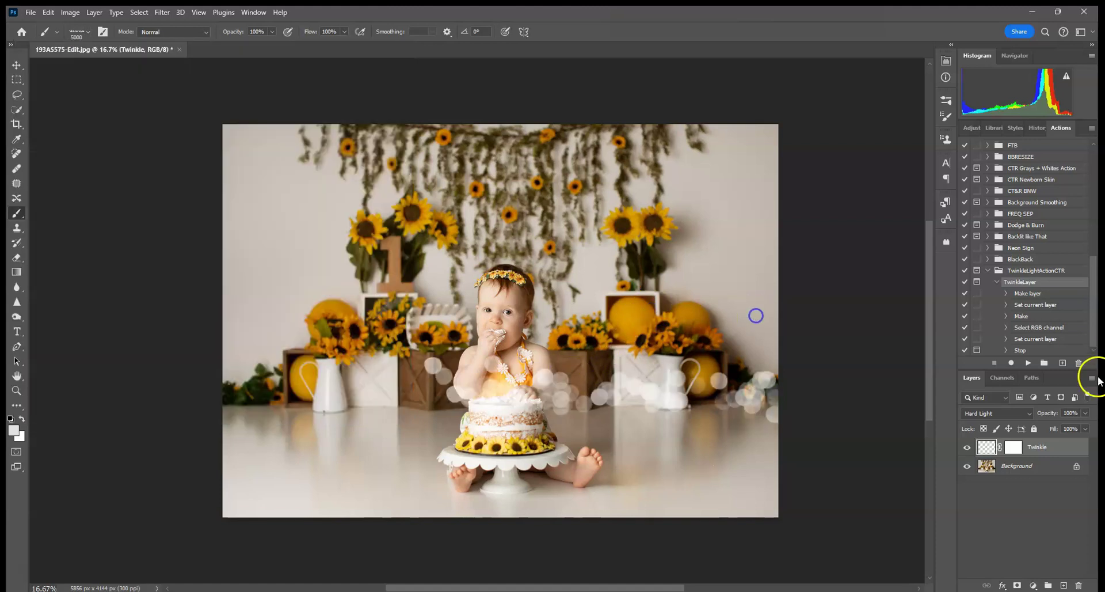
pyautogui.click(49, 12)
pyautogui.click(61, 25)
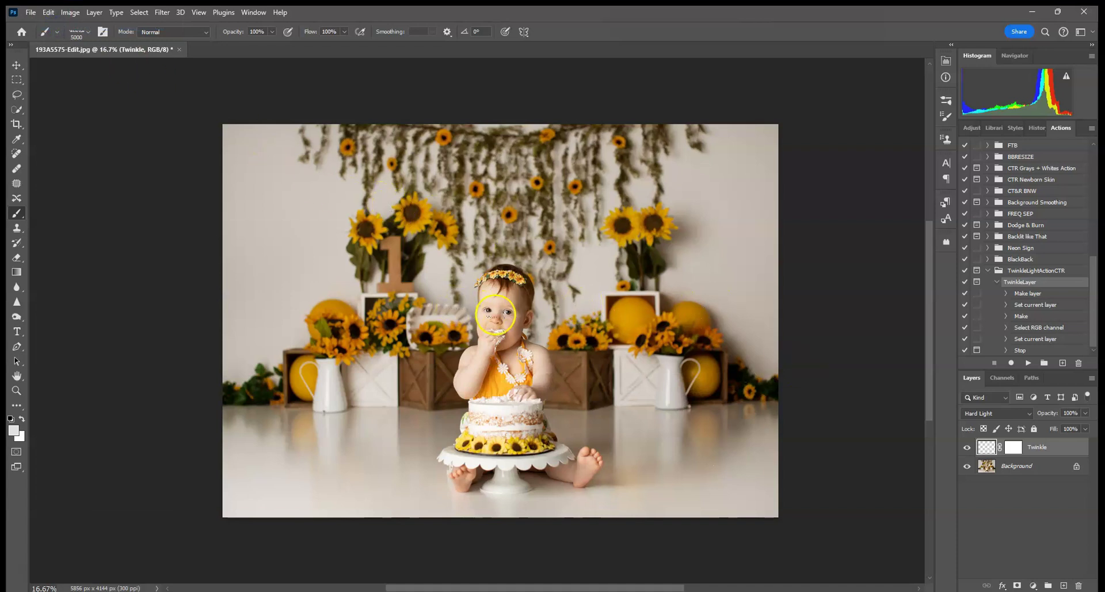
# After trying TwinkleLightBrush7, 6, 3, 1 and SingleTwinkle presets, choose TwinkleLightBrush2 at 5000 px.
pyautogui.click(88, 33)
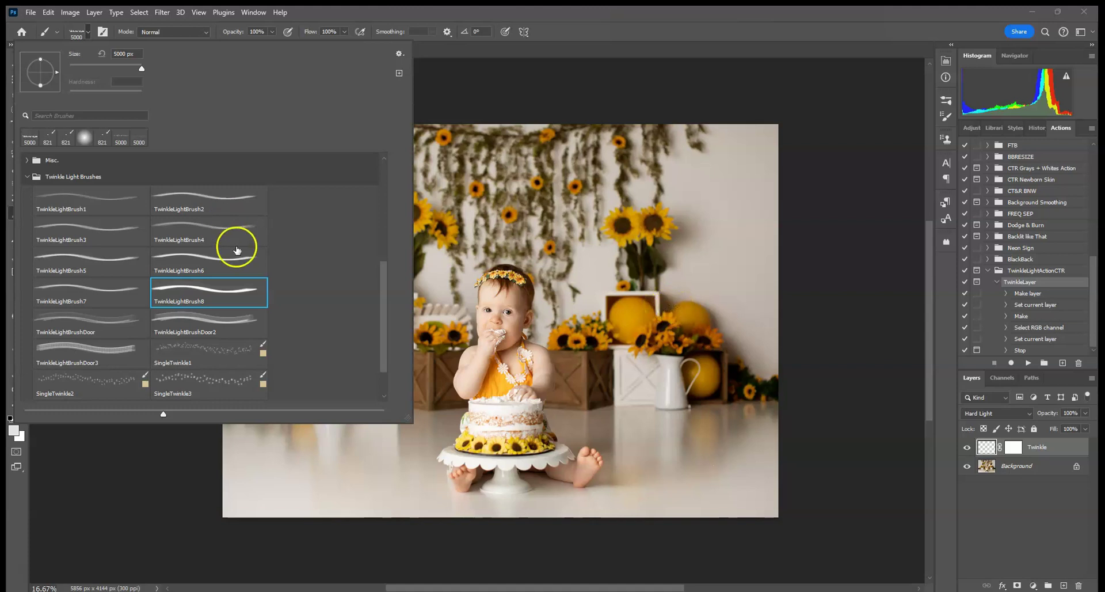
pyautogui.click(100, 282)
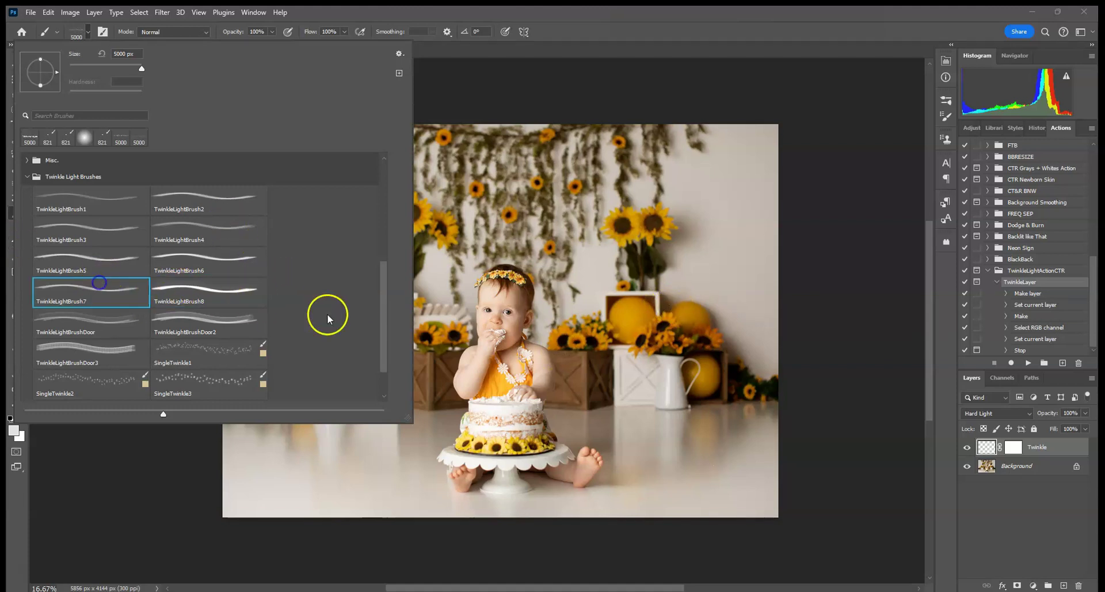
pyautogui.click(168, 262)
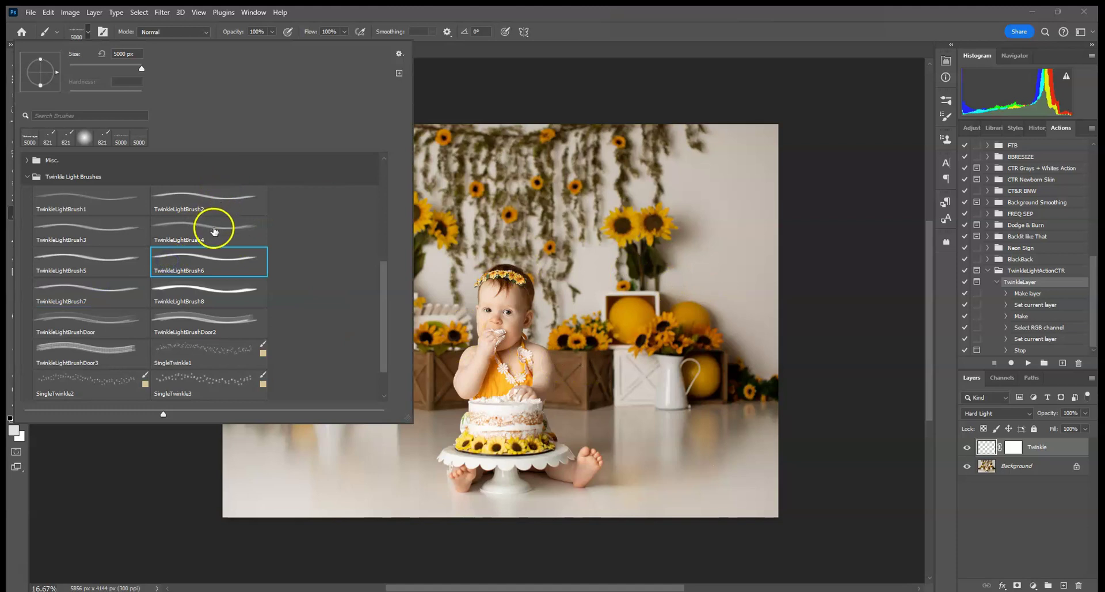
pyautogui.click(222, 381)
pyautogui.click(208, 382)
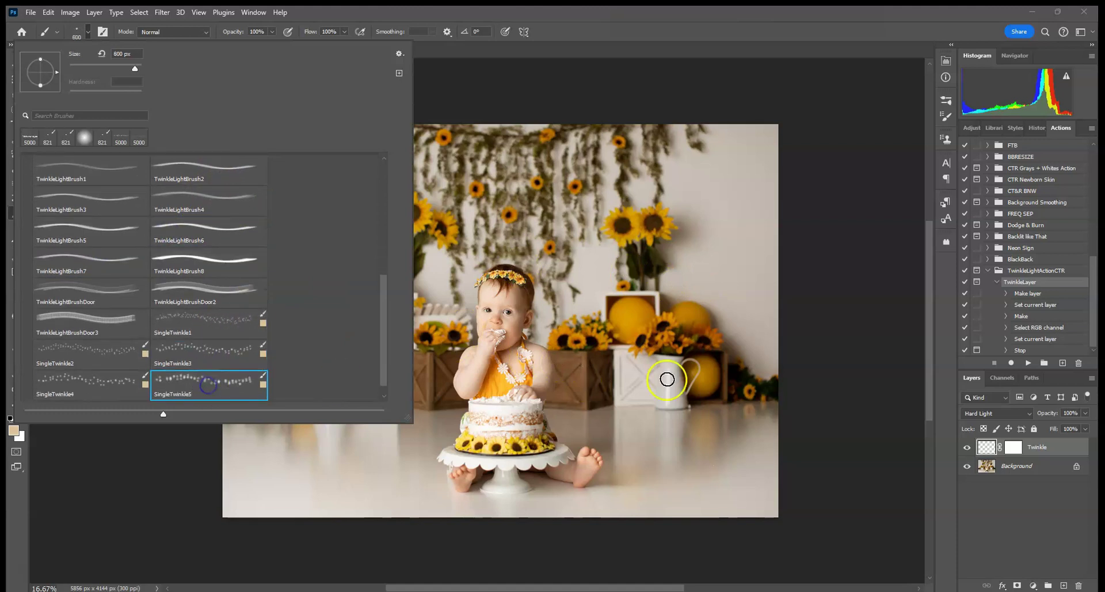
pyautogui.click(113, 238)
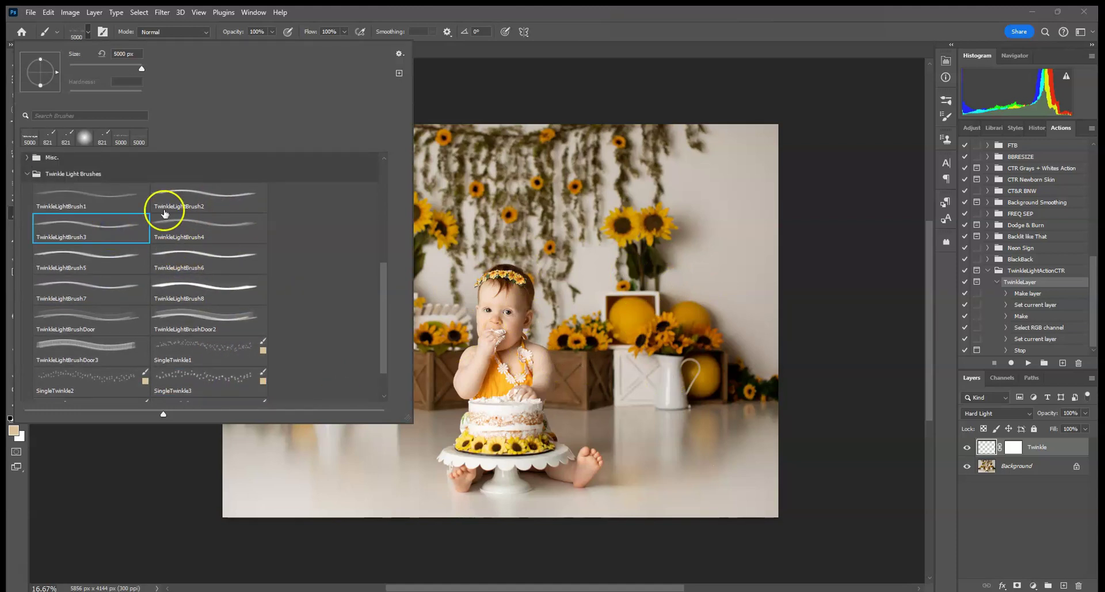
pyautogui.click(89, 193)
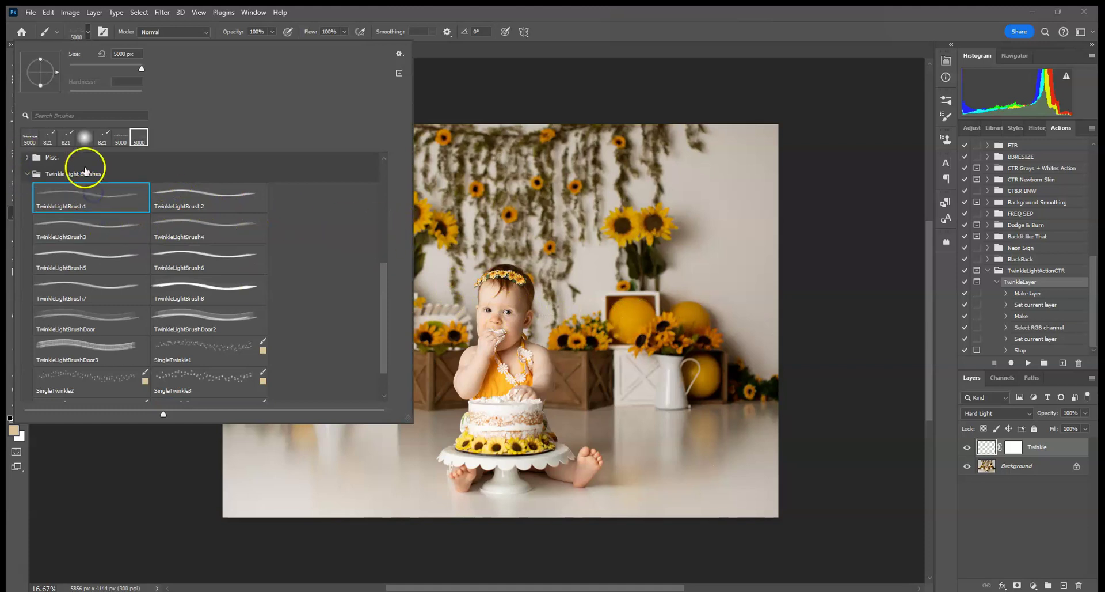
pyautogui.click(185, 202)
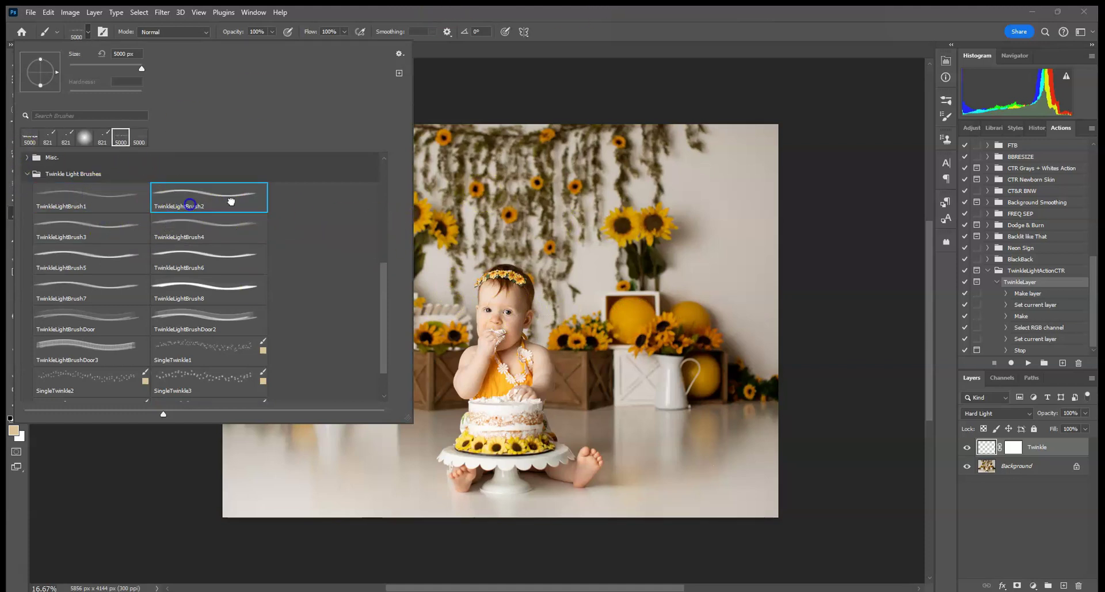
# Paint a row of gold twinkle lights across the floor and duplicate the Twinkle layer as Twinkle copy.
pyautogui.click(582, 35)
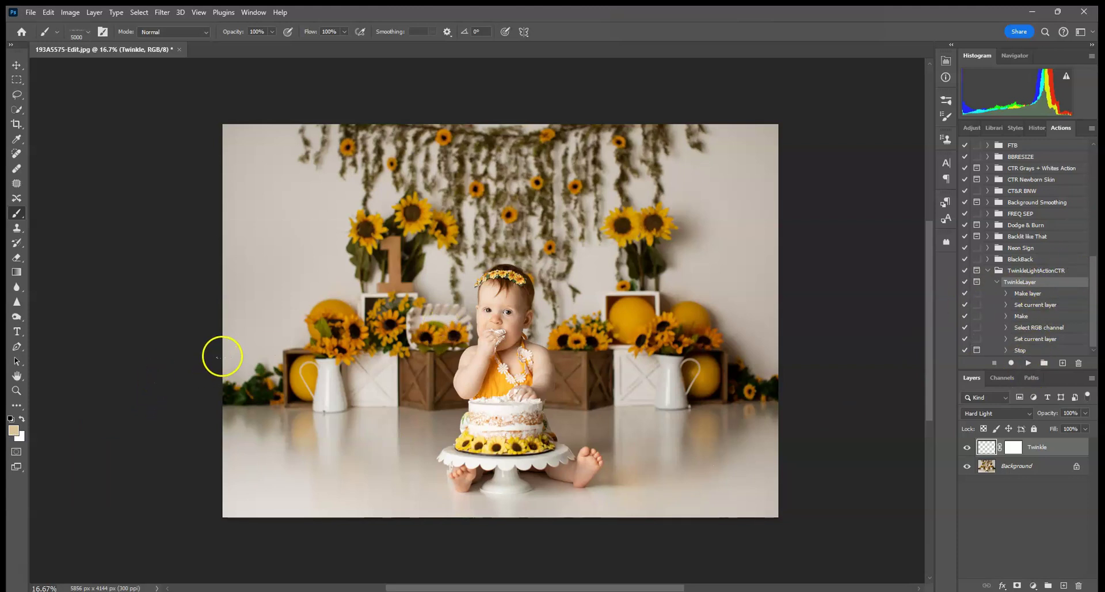
pyautogui.moveTo(218, 351)
pyautogui.mouseDown()
pyautogui.moveTo(671, 457)
pyautogui.moveTo(777, 358)
pyautogui.mouseUp()
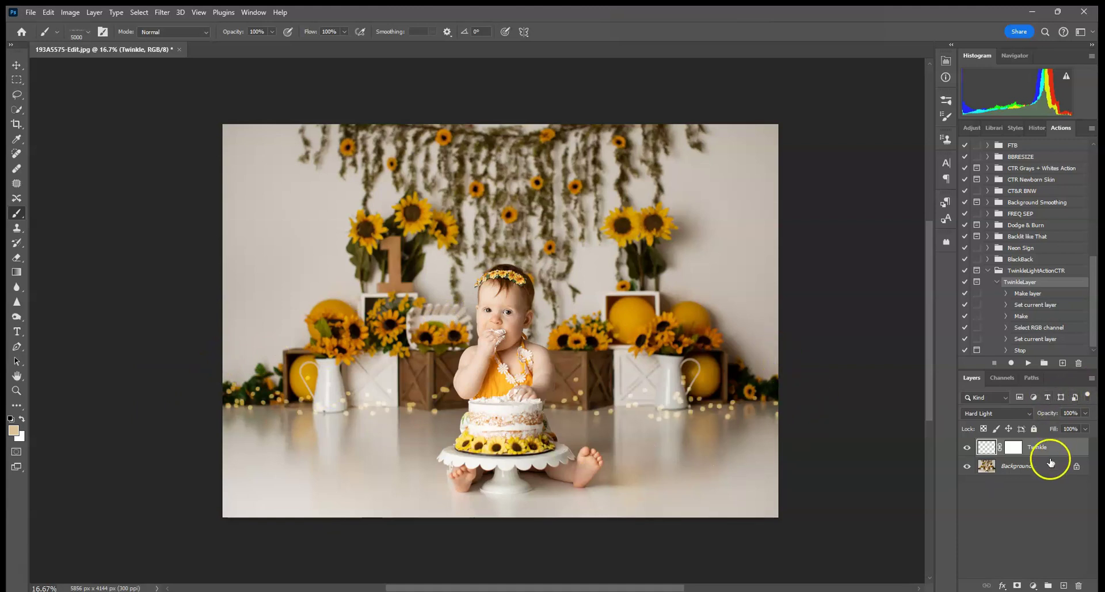
pyautogui.moveTo(1073, 459); pyautogui.dragTo(1066, 587)
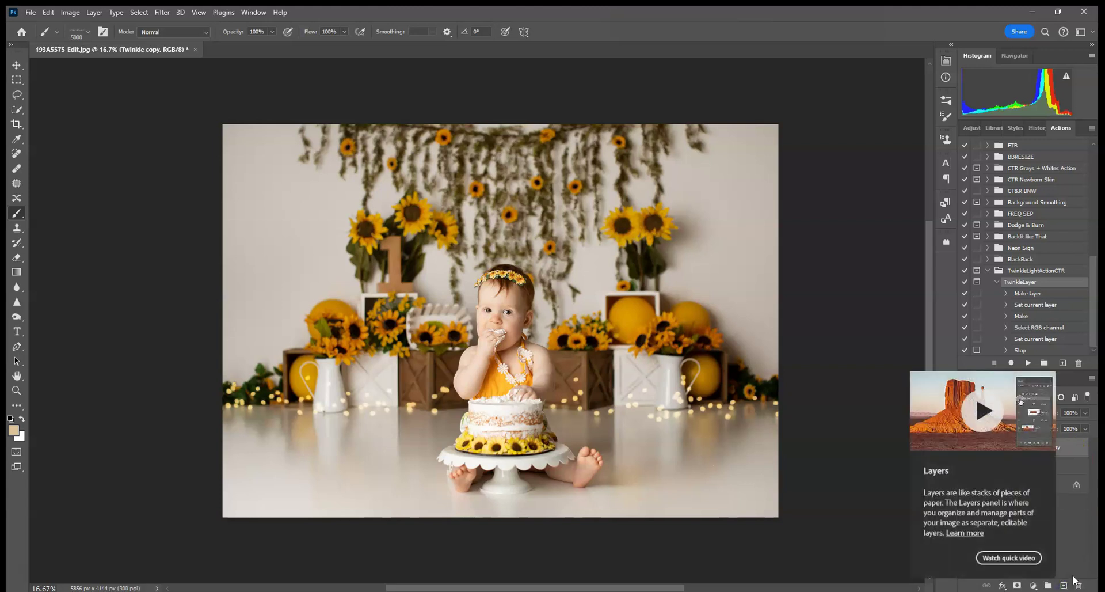
pyautogui.click(1043, 400)
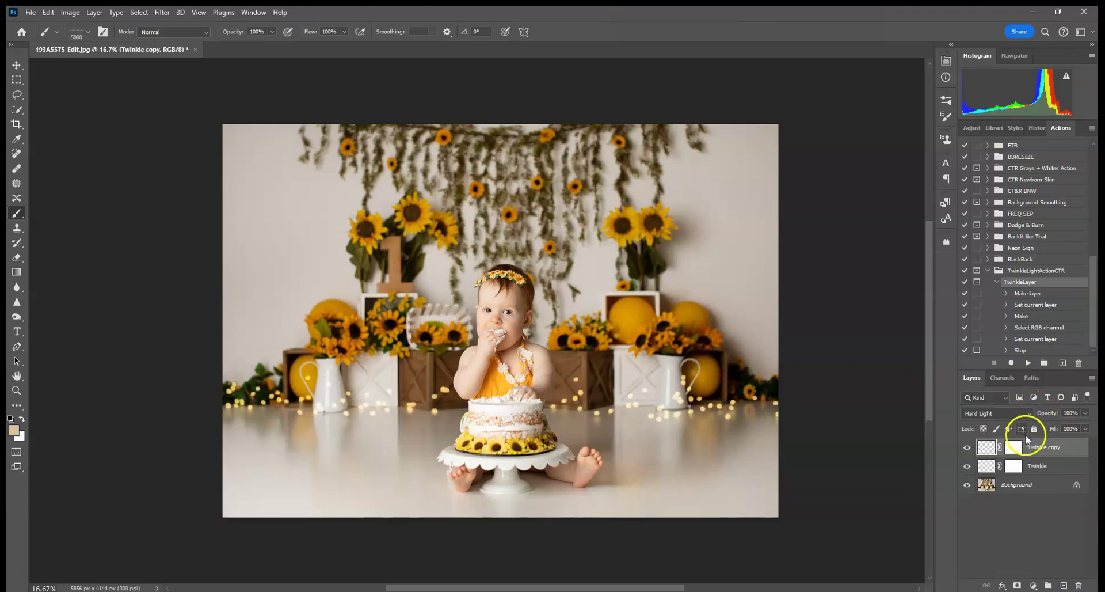
# Add an empty Layer 1 above Twinkle copy and set it to Hard Light blending.
pyautogui.click(1064, 585)
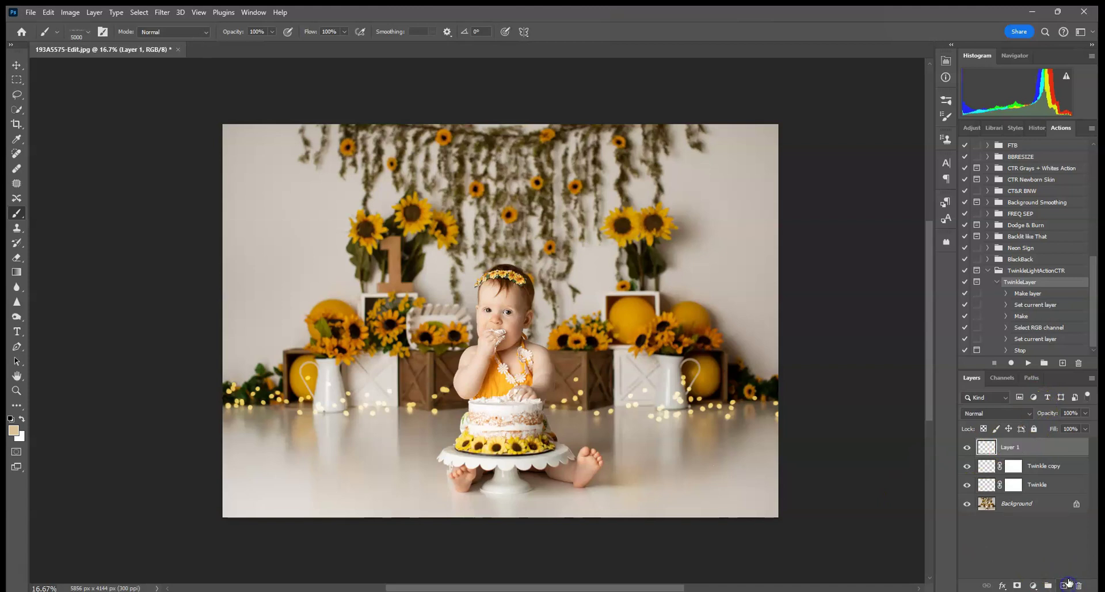
pyautogui.click(1006, 419)
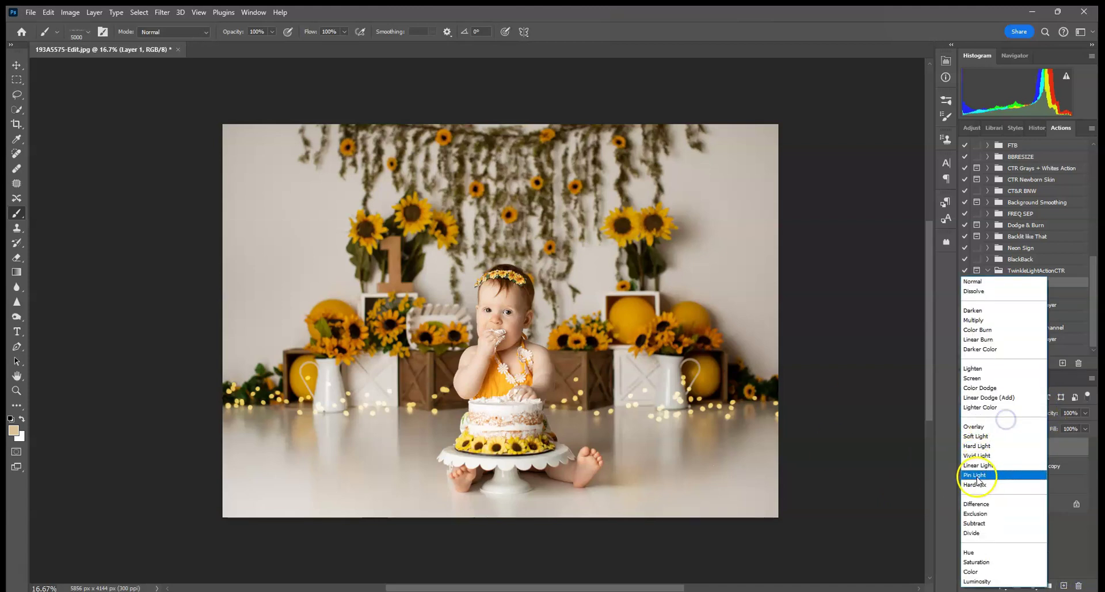
pyautogui.click(1011, 449)
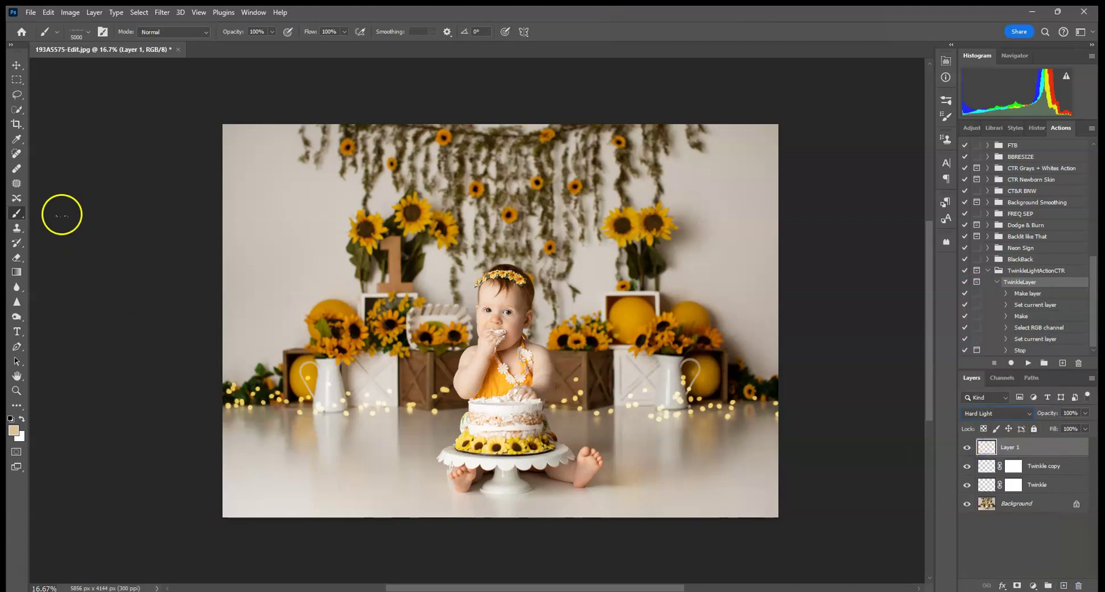
# Choose the SingleTwinkle1 brush at 821 px from the brush presets.
pyautogui.click(83, 31)
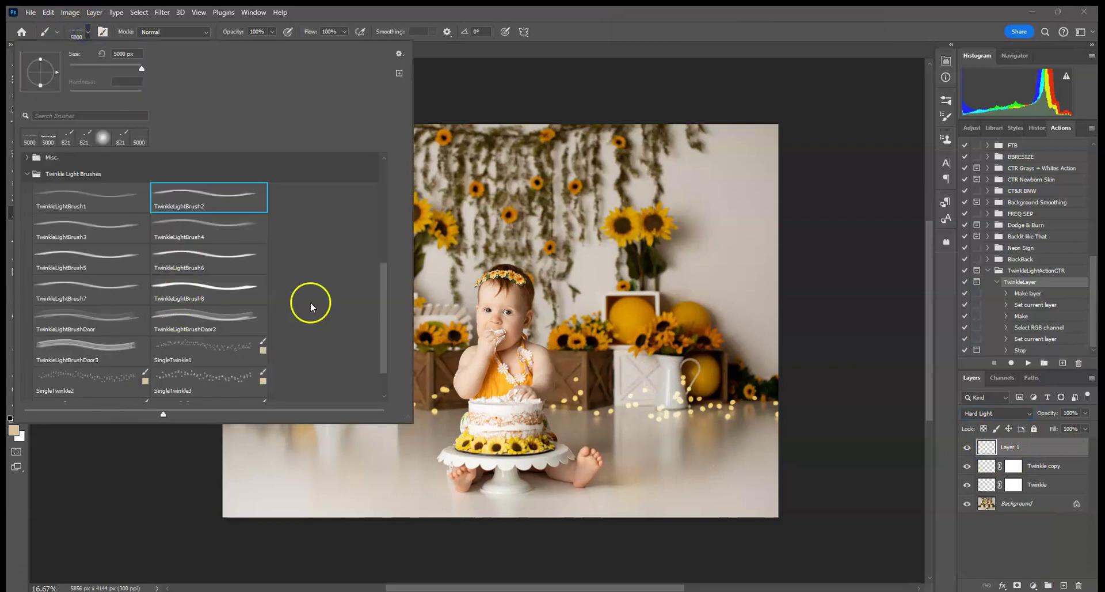
pyautogui.click(193, 333)
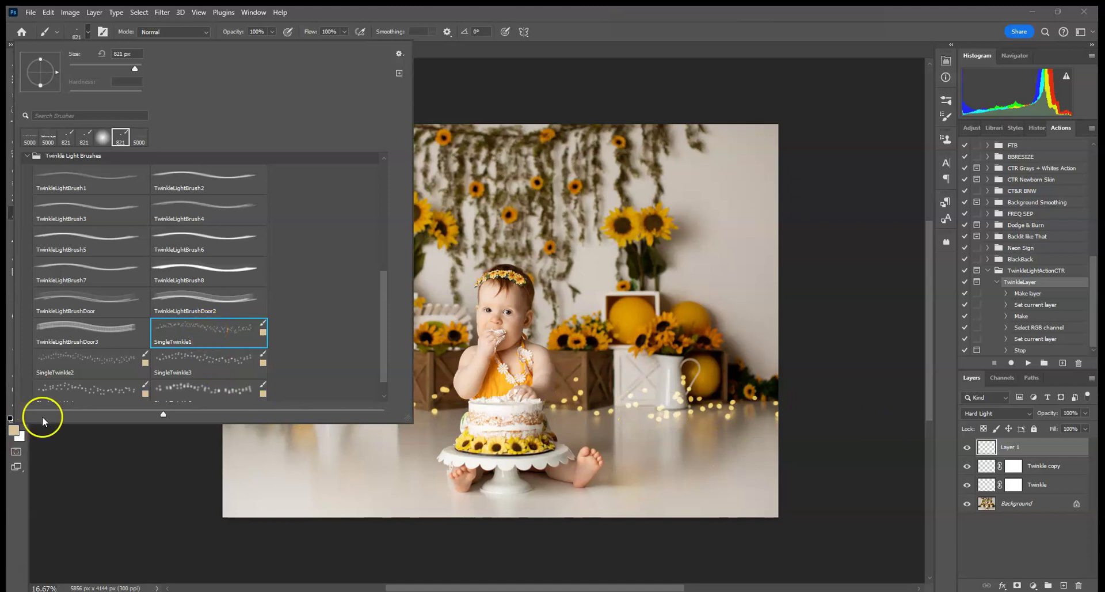
pyautogui.click(579, 79)
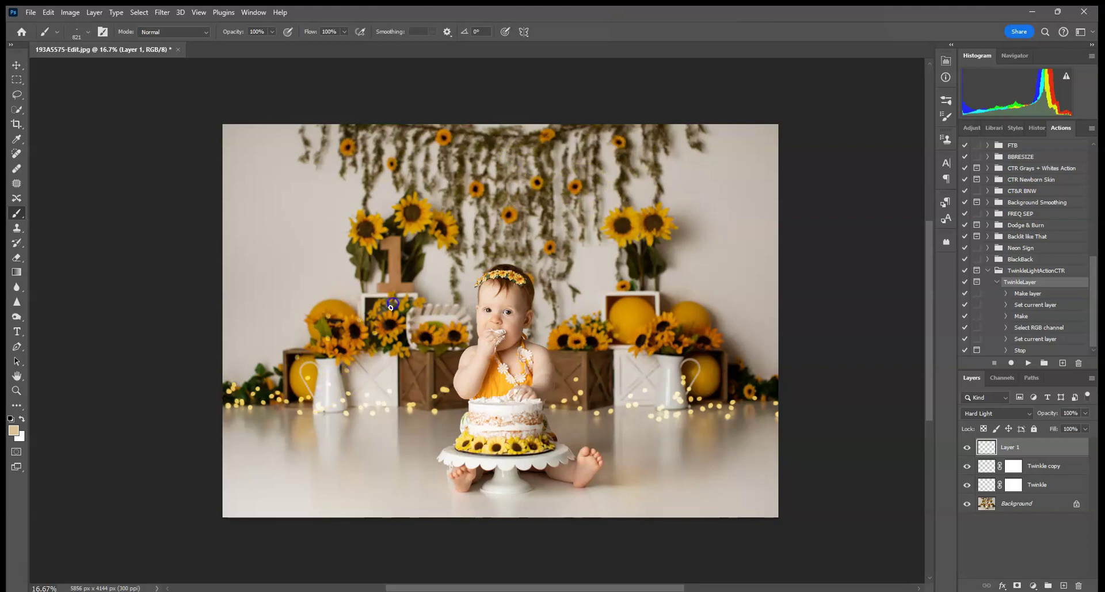
# Paint twinkle-light strokes and dabs across the garland vines on Layer 1, then duplicate it as Layer 1 copy.
pyautogui.moveTo(425, 228)
pyautogui.mouseDown()
pyautogui.moveTo(378, 143)
pyautogui.moveTo(463, 190)
pyautogui.moveTo(472, 247)
pyautogui.moveTo(501, 132)
pyautogui.moveTo(513, 195)
pyautogui.moveTo(481, 194)
pyautogui.moveTo(559, 242)
pyautogui.mouseUp()
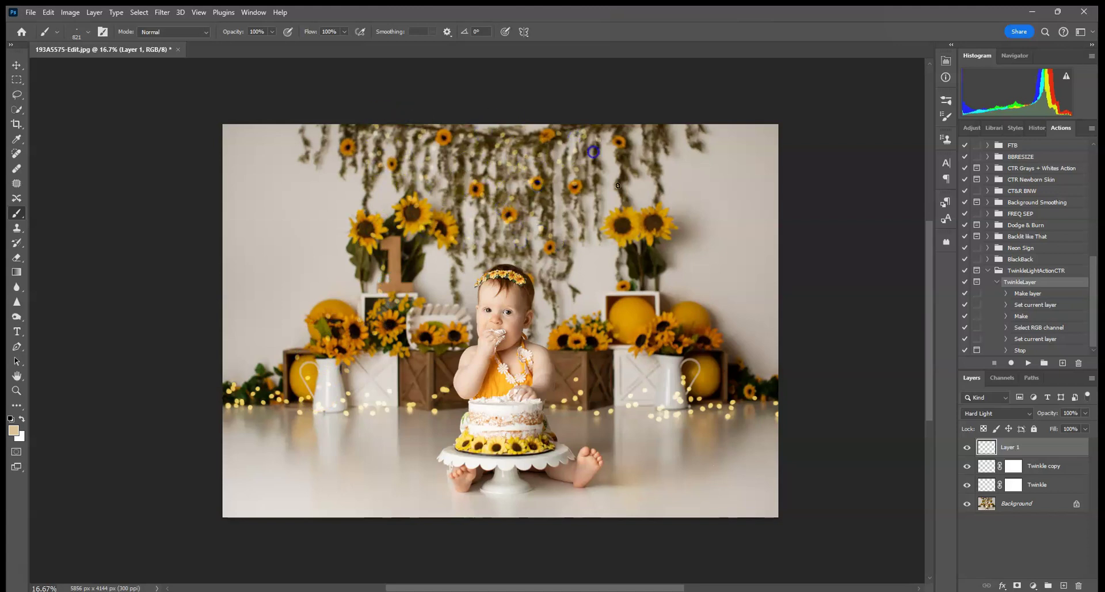
pyautogui.moveTo(593, 152); pyautogui.dragTo(645, 174)
pyautogui.moveTo(590, 220); pyautogui.dragTo(643, 234)
pyautogui.moveTo(631, 321); pyautogui.dragTo(660, 325)
pyautogui.click(452, 315)
pyautogui.click(376, 237)
pyautogui.moveTo(1061, 448); pyautogui.dragTo(1063, 586)
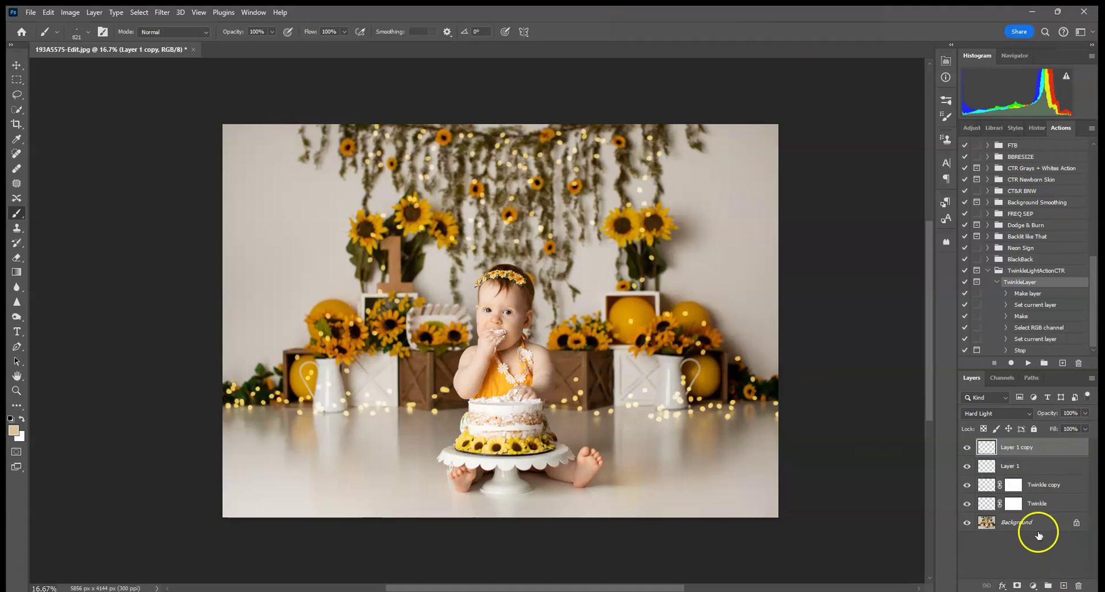
# Set Layer 1 copy to 100% opacity, apply a small-radius Gaussian Blur, and flatten the image.
pyautogui.click(1085, 413)
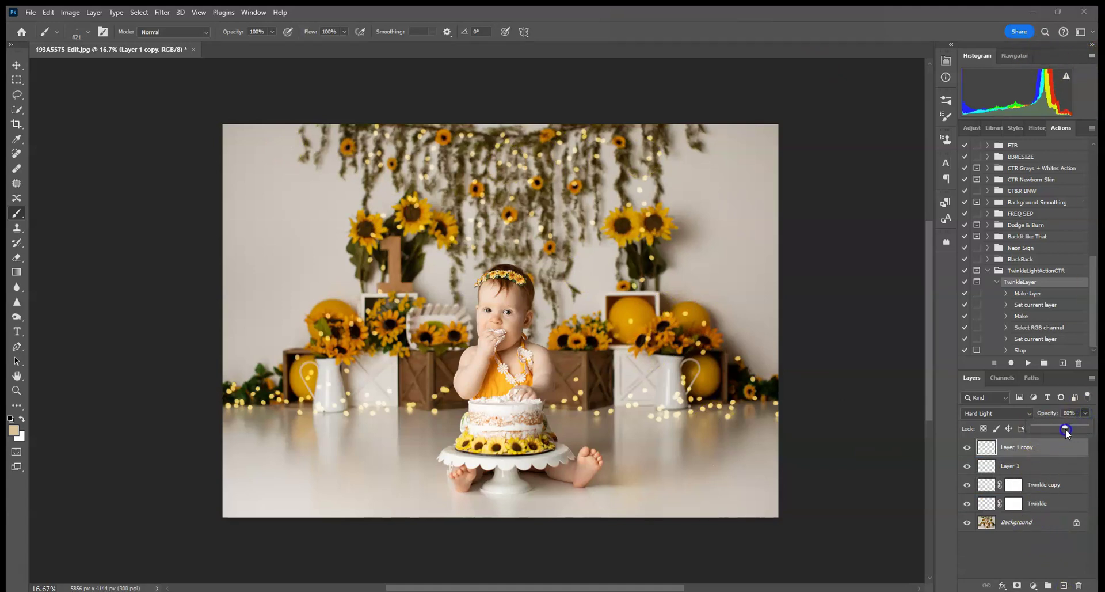
pyautogui.moveTo(1065, 429); pyautogui.dragTo(1098, 433)
pyautogui.click(163, 12)
pyautogui.moveTo(210, 171)
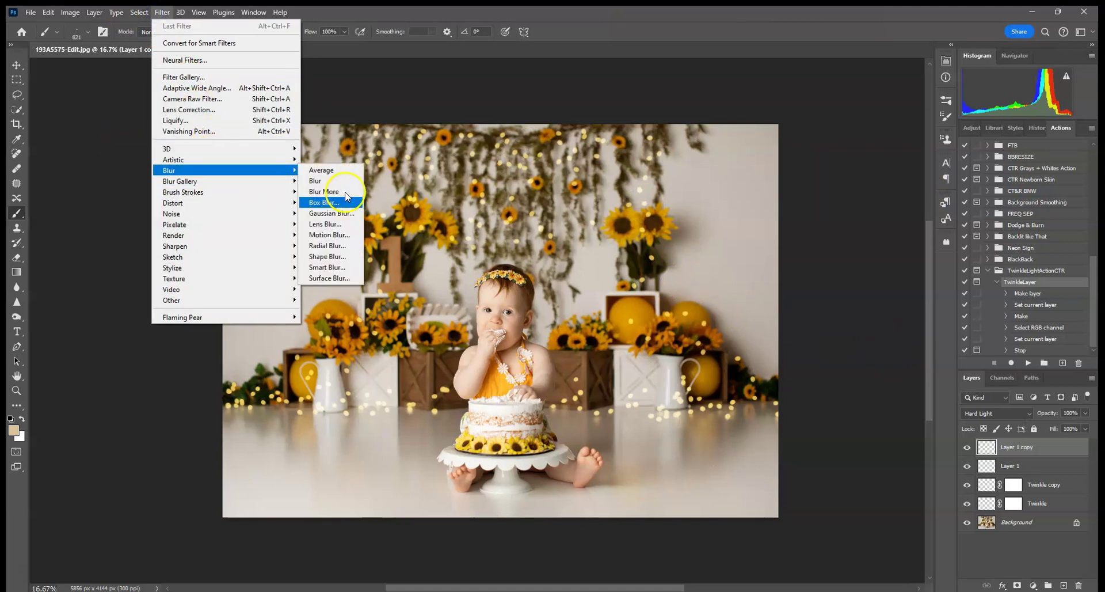
pyautogui.click(332, 213)
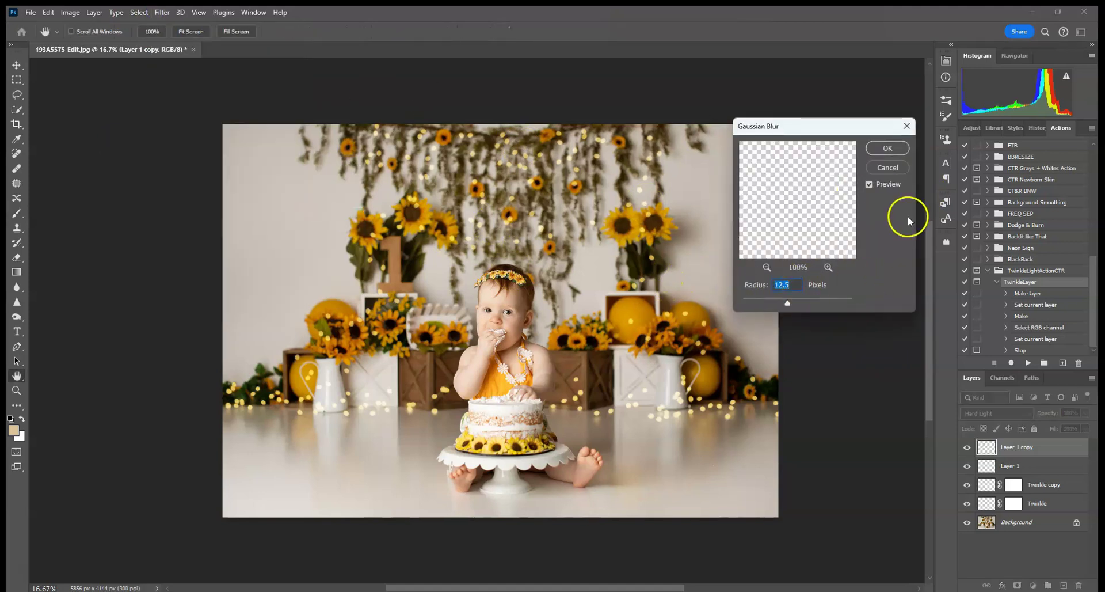
pyautogui.click(818, 300)
pyautogui.moveTo(819, 301); pyautogui.dragTo(793, 302)
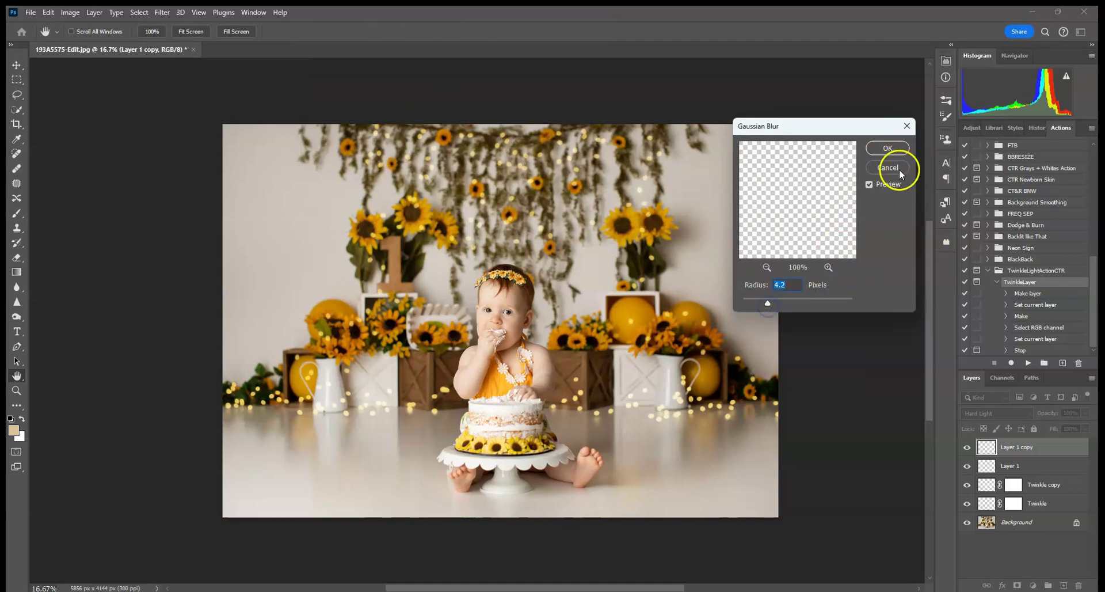
pyautogui.click(889, 151)
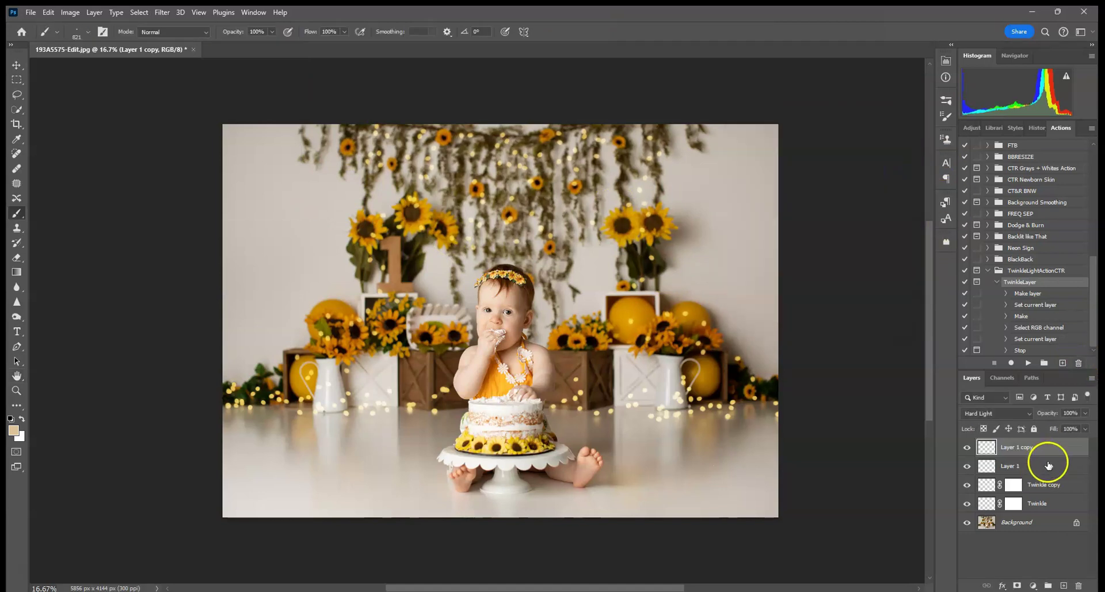
pyautogui.rightClick(1038, 525)
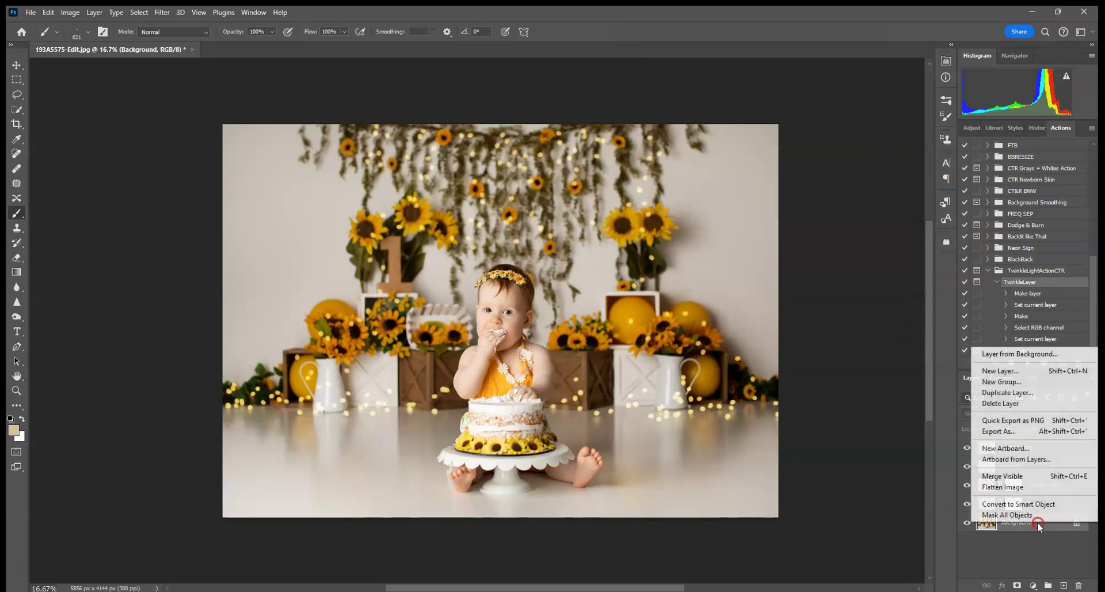
pyautogui.click(1024, 486)
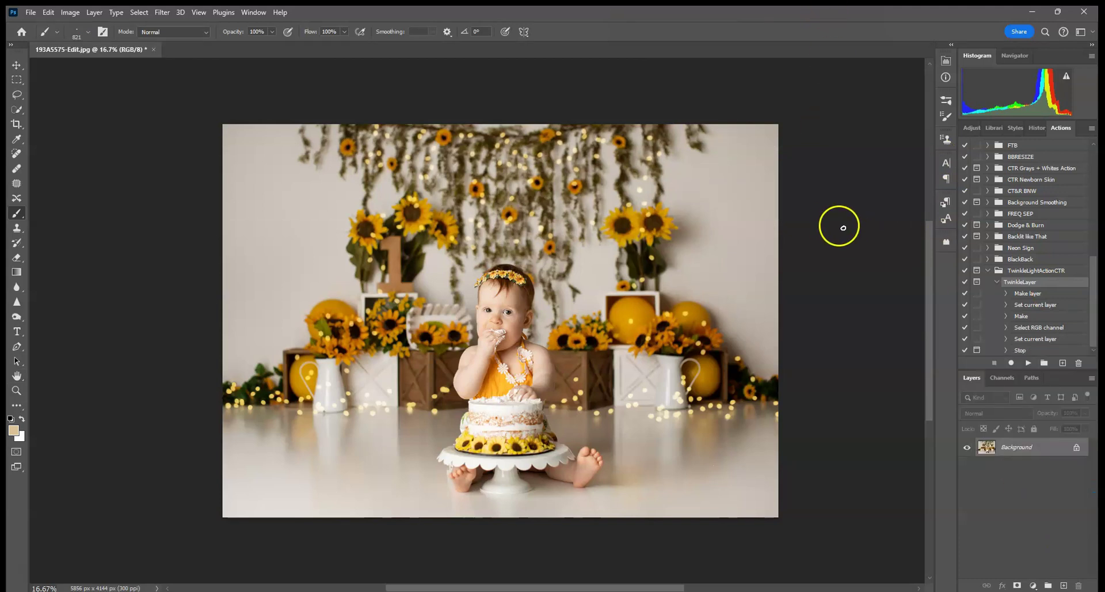